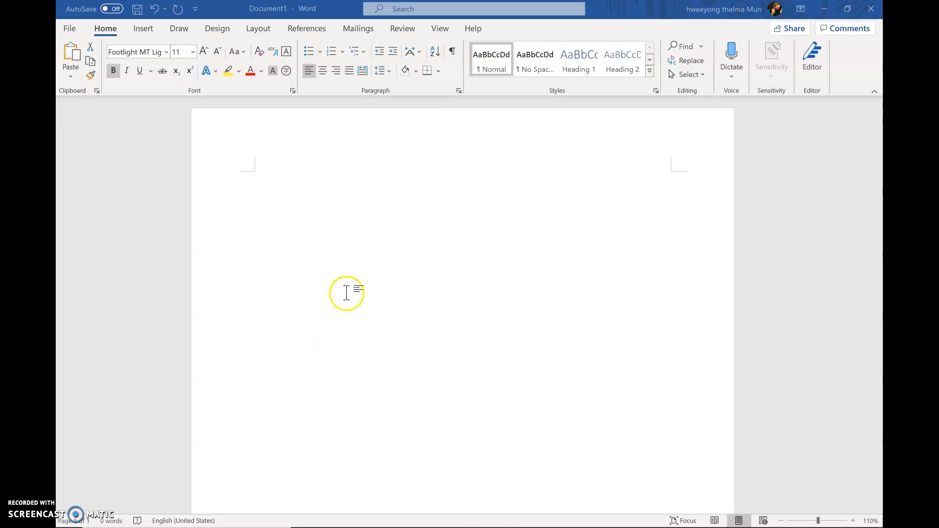
Step: Paste the copied temperature table picture into the blank document and shift it slightly right to line up with the left margin
key("ctrl+v")
left_click_drag(346, 293, 383, 330)
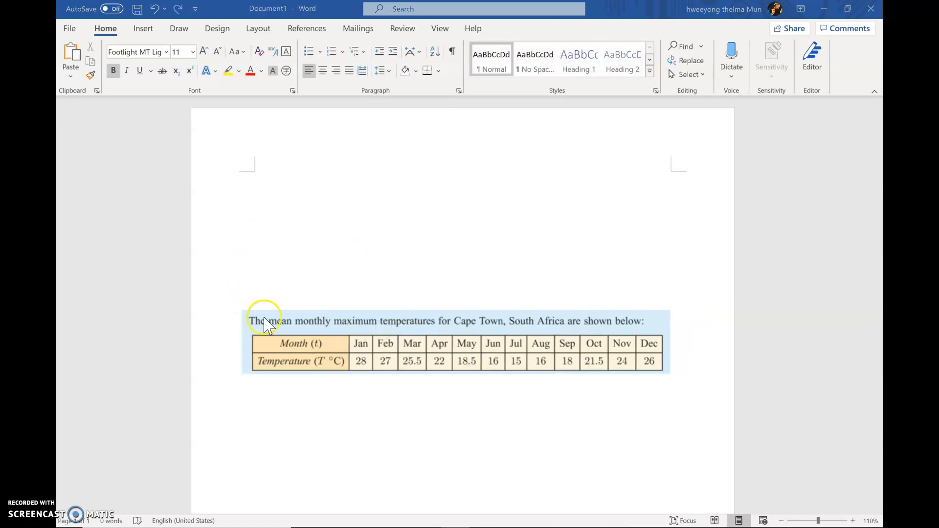
left_click(267, 320)
left_click(292, 323)
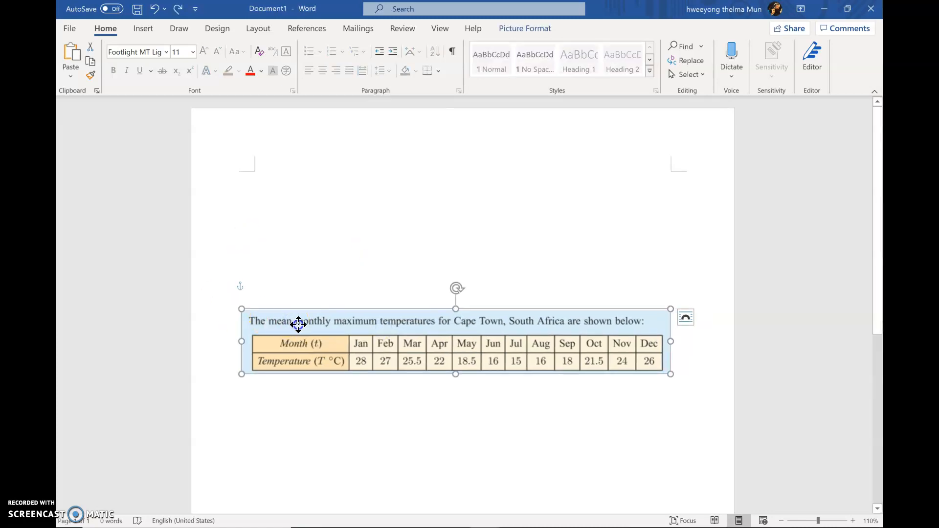
left_click_drag(298, 325, 310, 323)
left_click(293, 247)
left_click(310, 304)
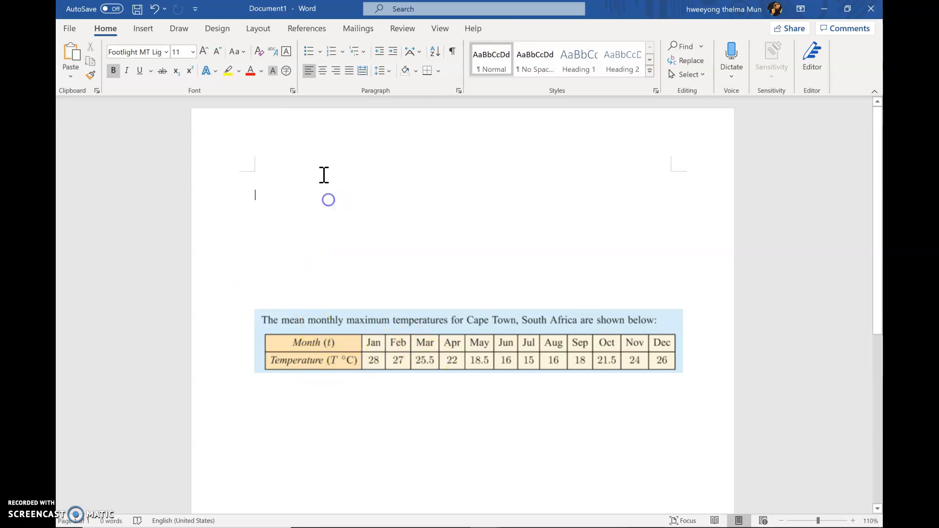
Step: Insert a table with 3 columns and 12 rows above the picture and resize it to about half the text width with taller rows
left_click(143, 28)
left_click(147, 67)
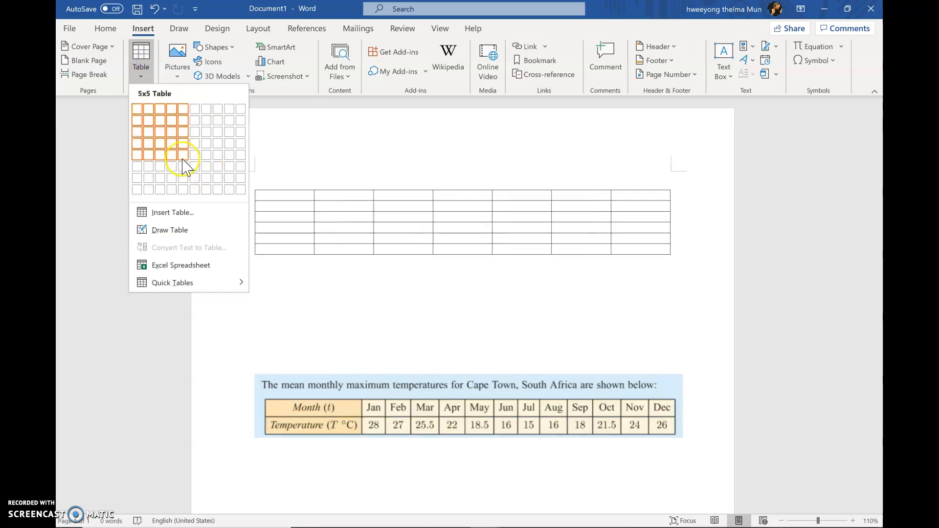
left_click(161, 213)
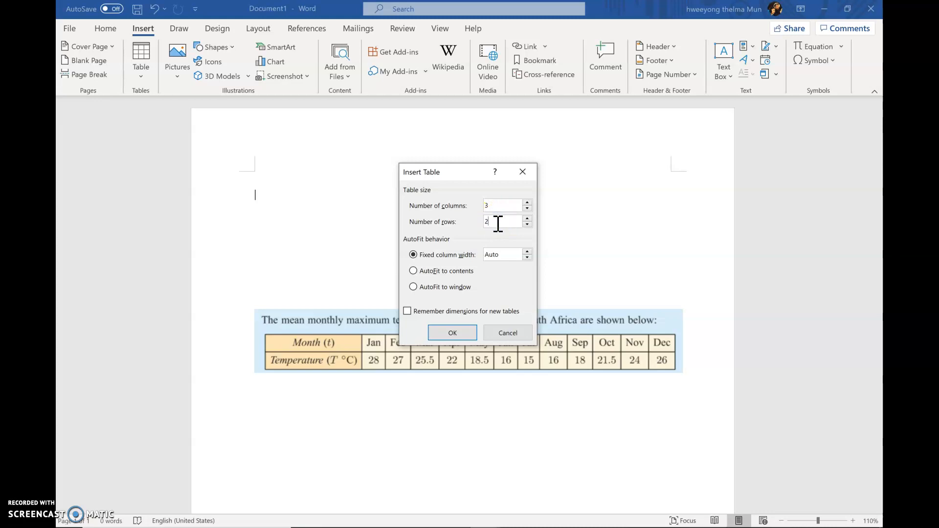
left_click(452, 334)
left_click_drag(669, 321, 468, 328)
Step: Move the temperature picture up so it sits just beneath the table, aligned with the left margin
scroll(463, 341, "down", 3)
scroll(458, 324, "up", 2)
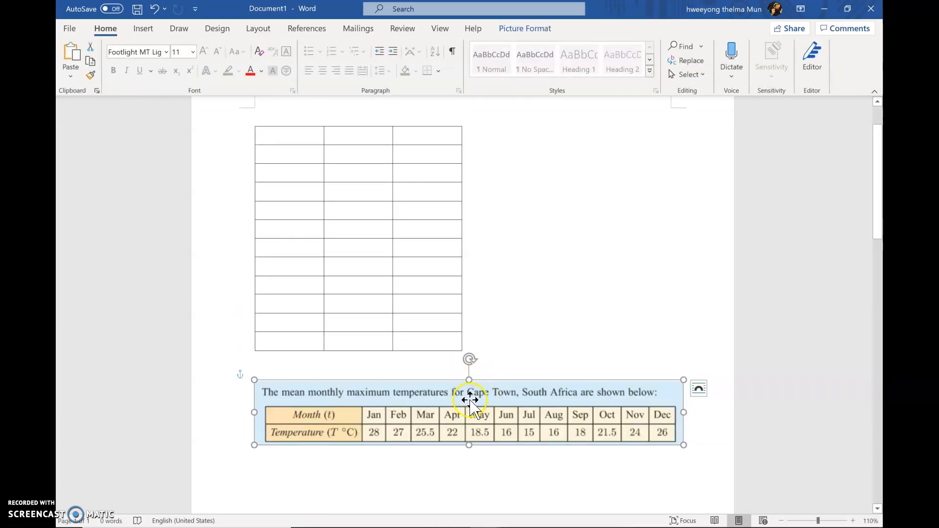
left_click(305, 137)
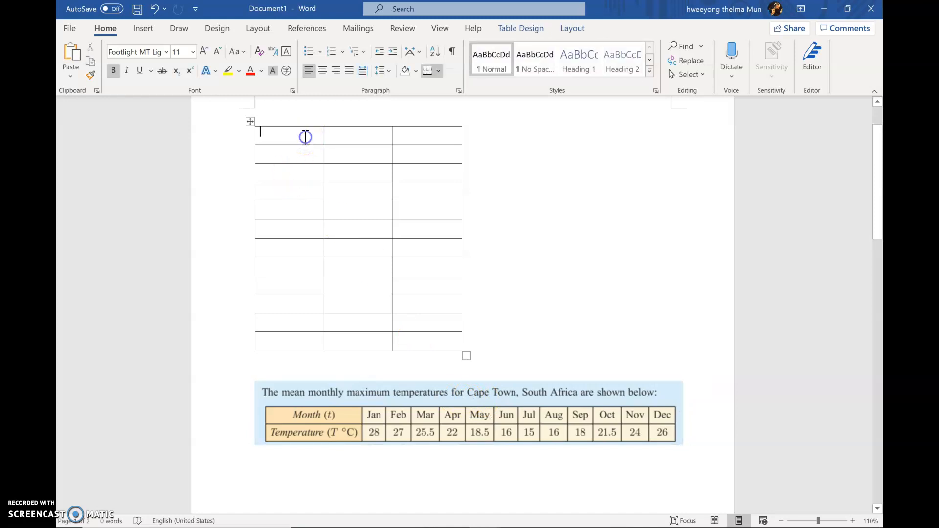
left_click_drag(396, 428, 396, 415)
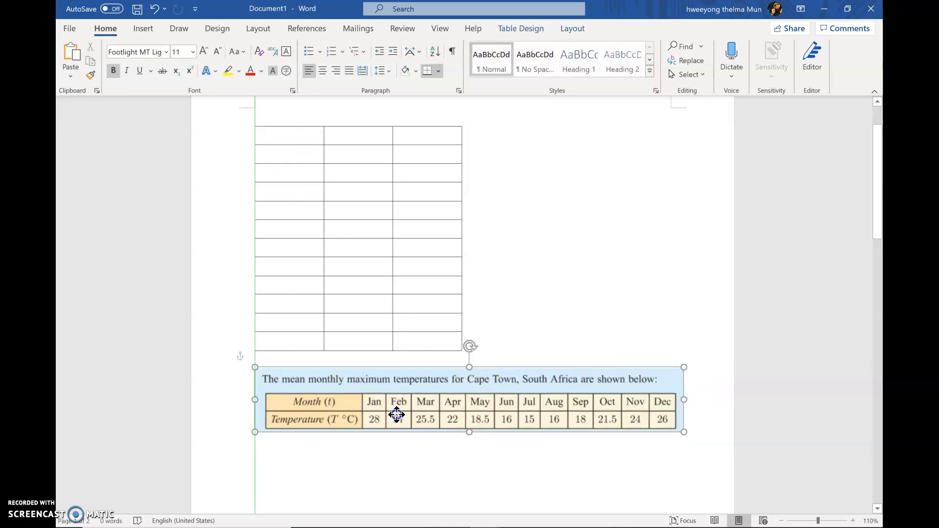
Step: Enter January, FEb and March in the first column, starting in the table's second row
left_click(294, 139)
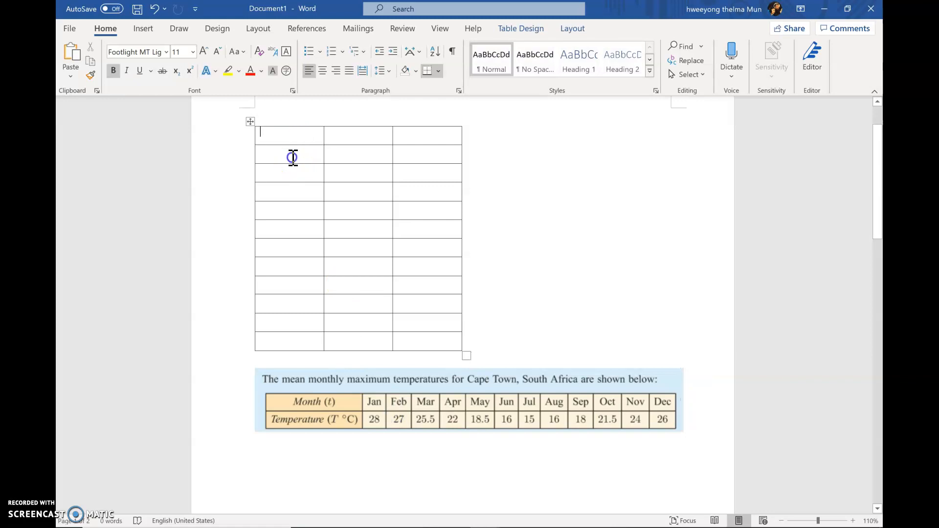
type("January")
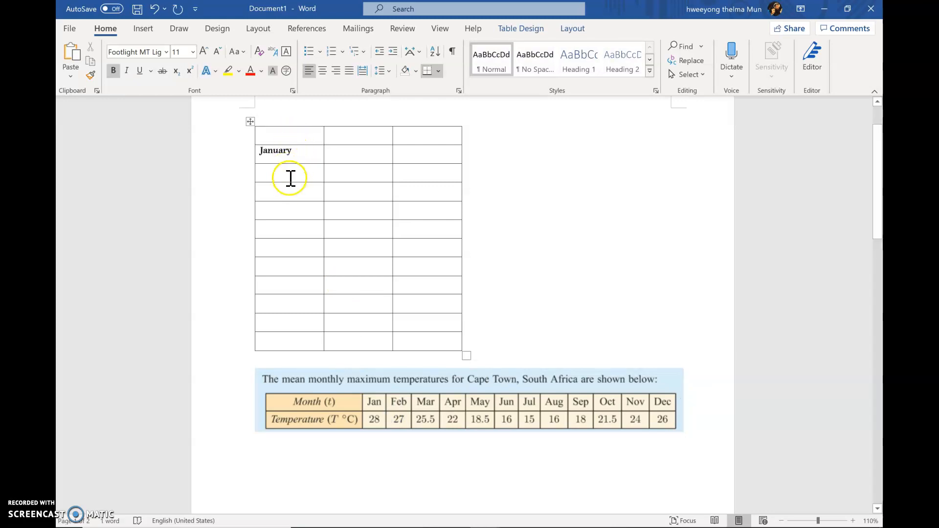
type("FEb")
left_click(296, 202)
type("March")
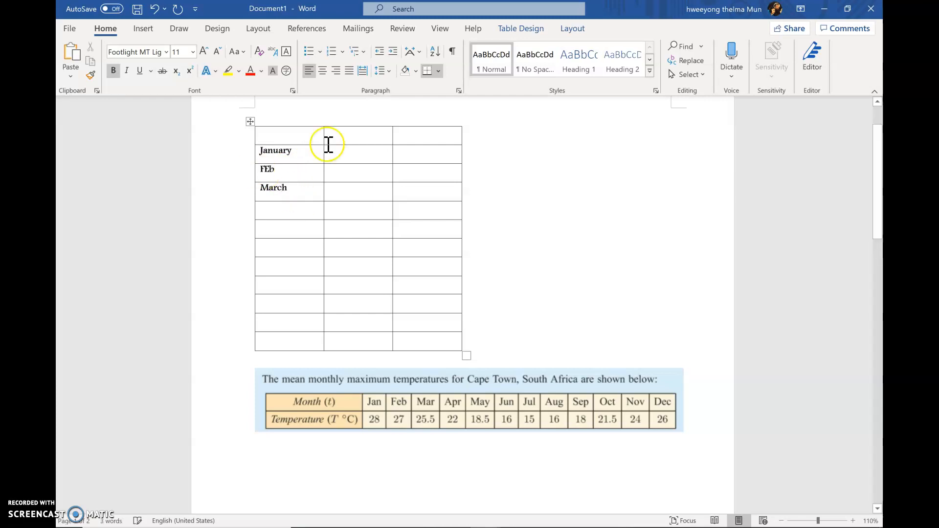
Step: Title the second column "Month" and number the three month rows 1, 2 and 3 beneath it
left_click(359, 136)
type("Month")
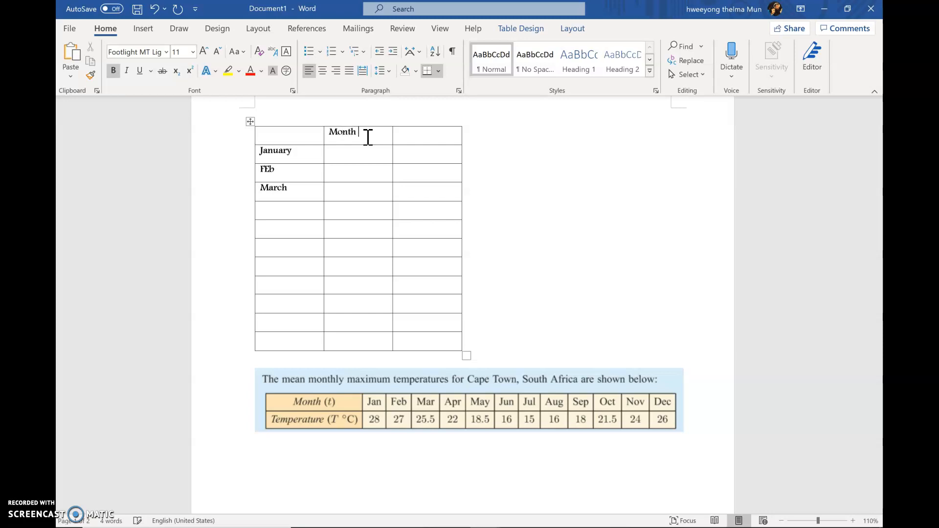
left_click(360, 153)
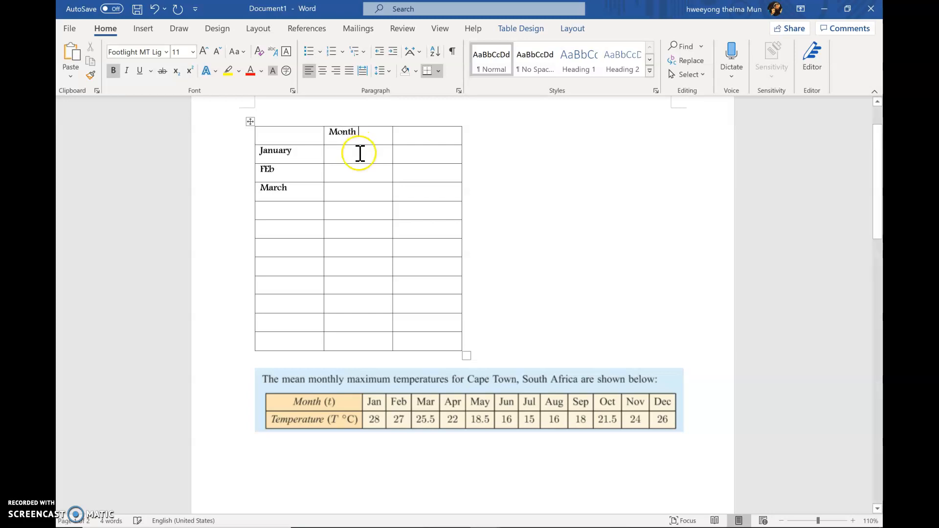
type("1 ")
type("2 ")
type("3")
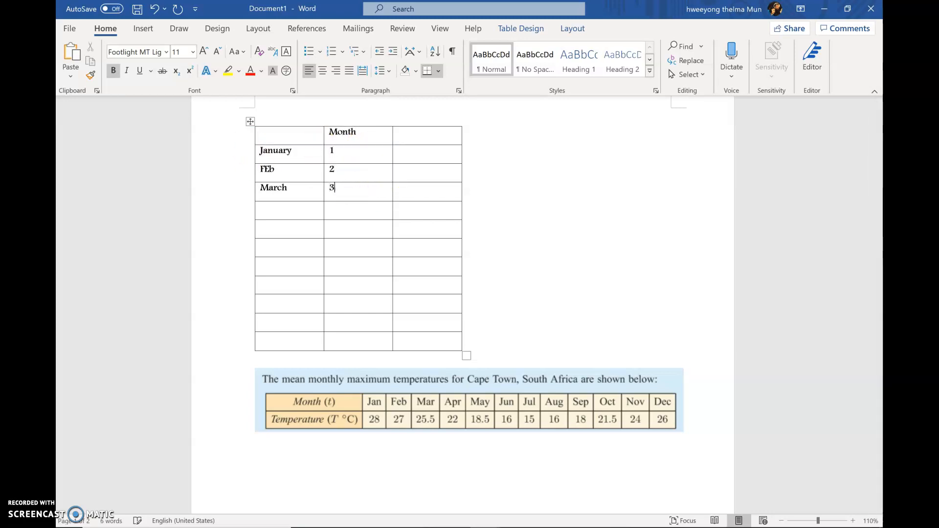
Step: Centre the text horizontally in all cells of the table
left_click(293, 140)
left_click_drag(294, 140, 411, 335)
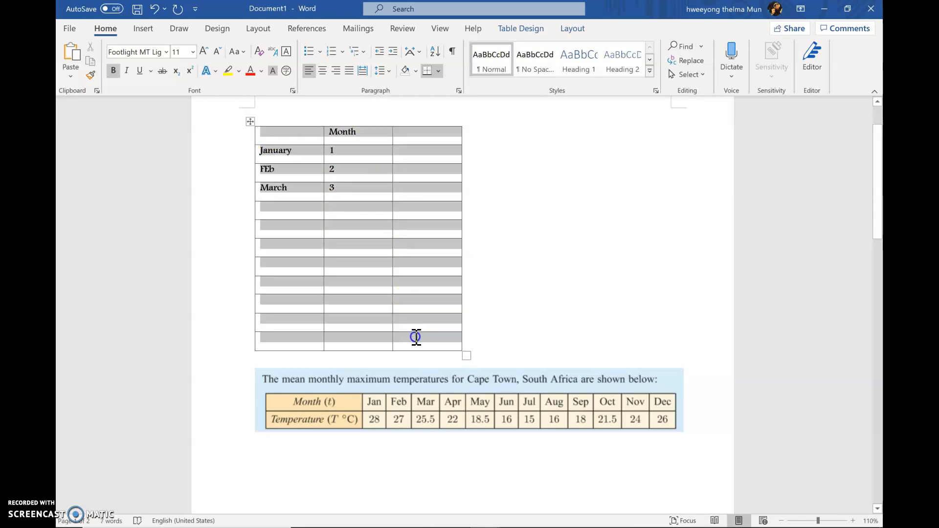
left_click(323, 71)
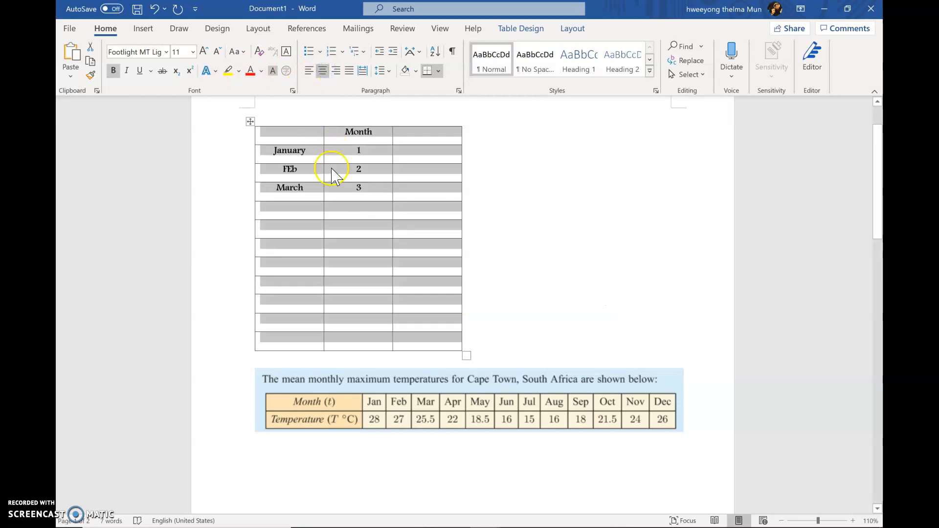
left_click(386, 195)
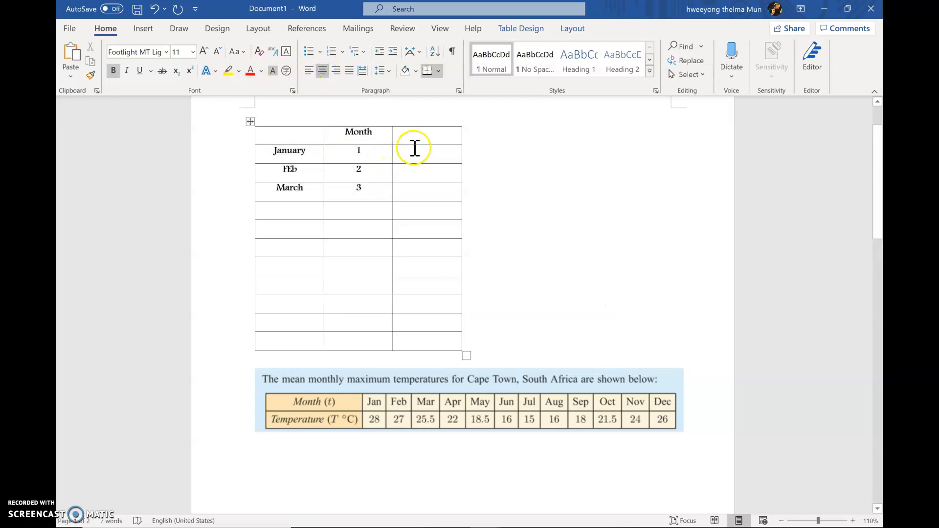
Step: Title the third column "Tempertrue" and add a second line "(m)" with an italic m to the Month heading
type("Tempertrue")
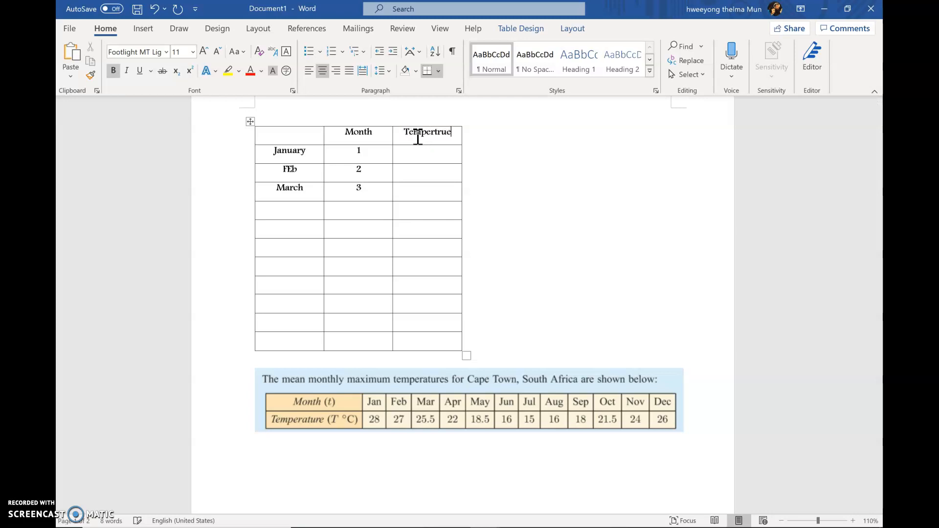
left_click(373, 132)
key("Return")
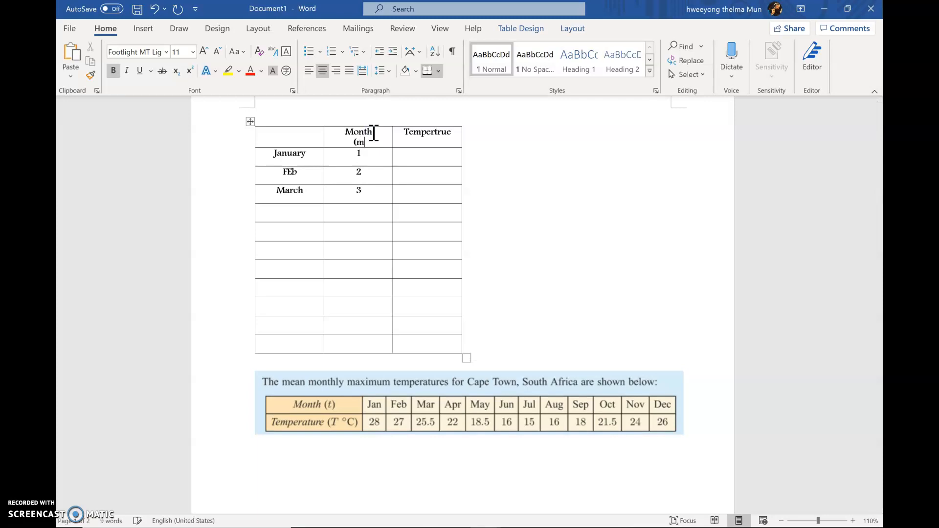
left_click(361, 142)
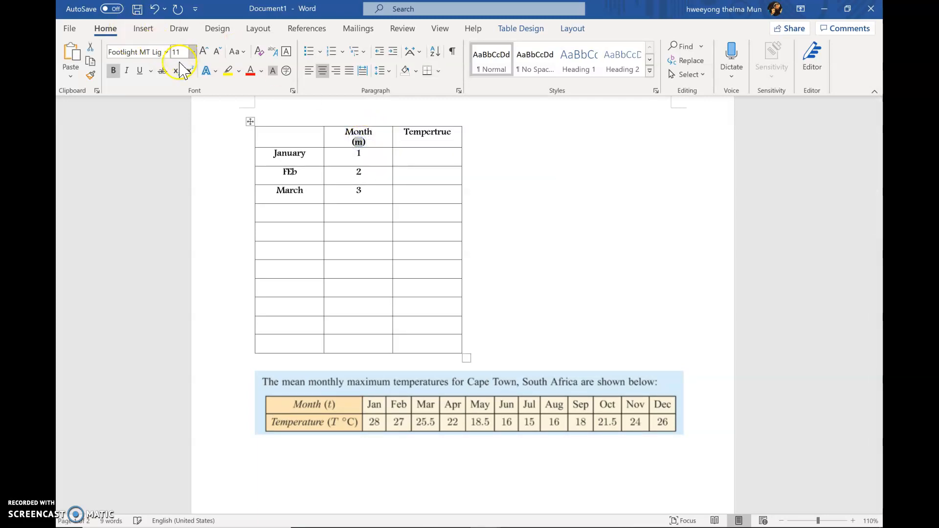
left_click(129, 70)
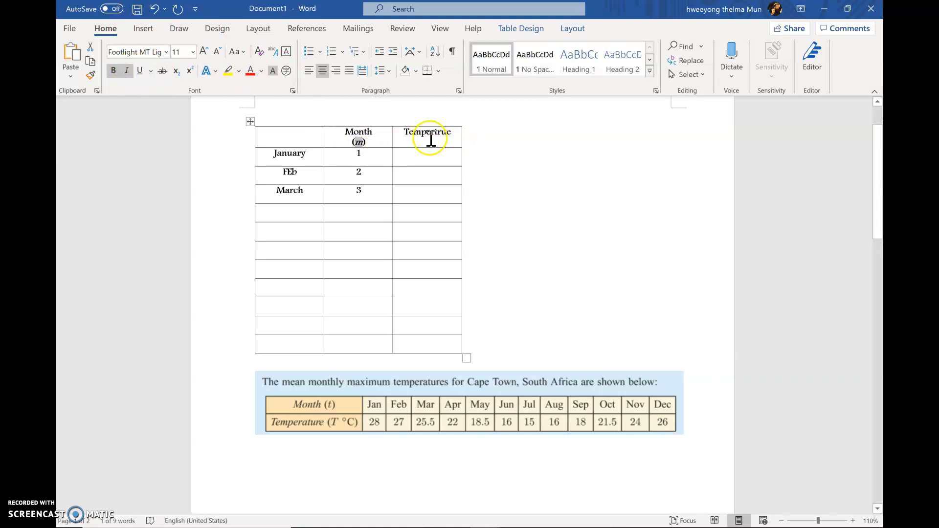
Step: Add a second line "(t)" to the third column's heading and insert a new equation after it
left_click(452, 134)
key("Return")
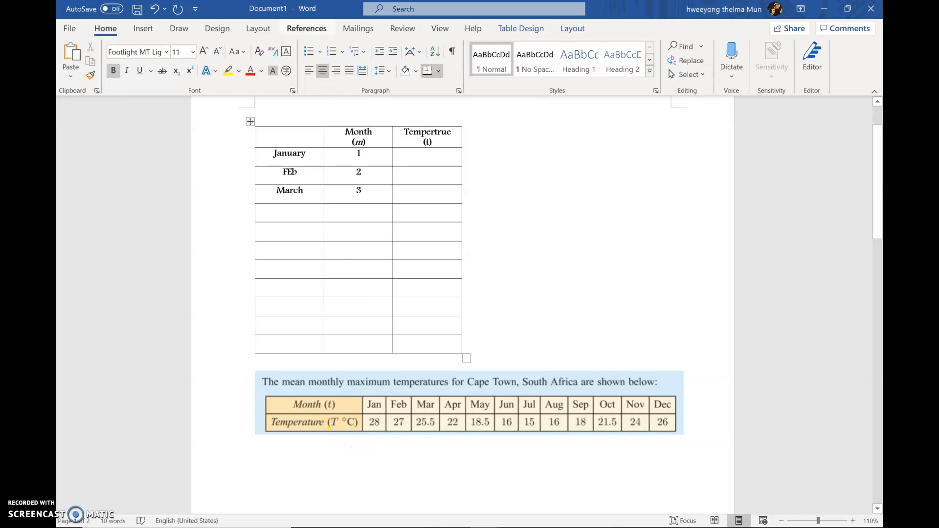
left_click(143, 30)
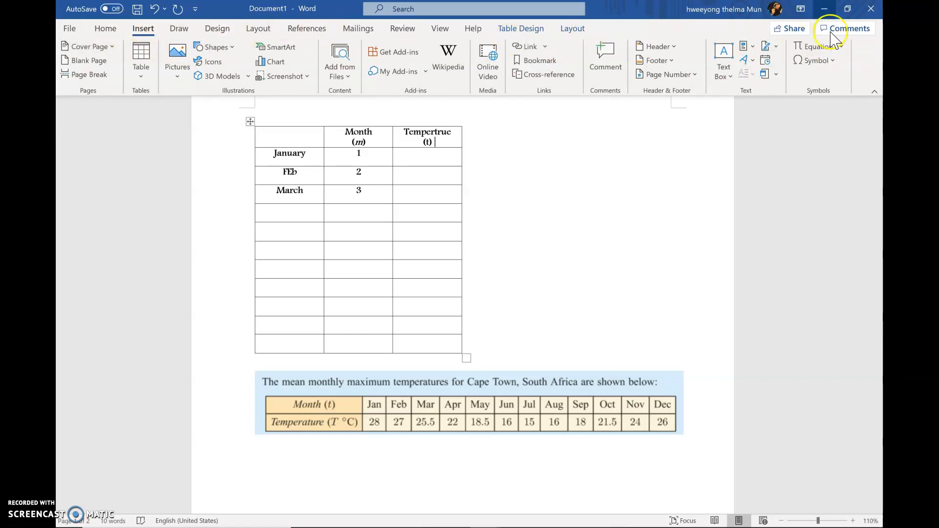
left_click(838, 46)
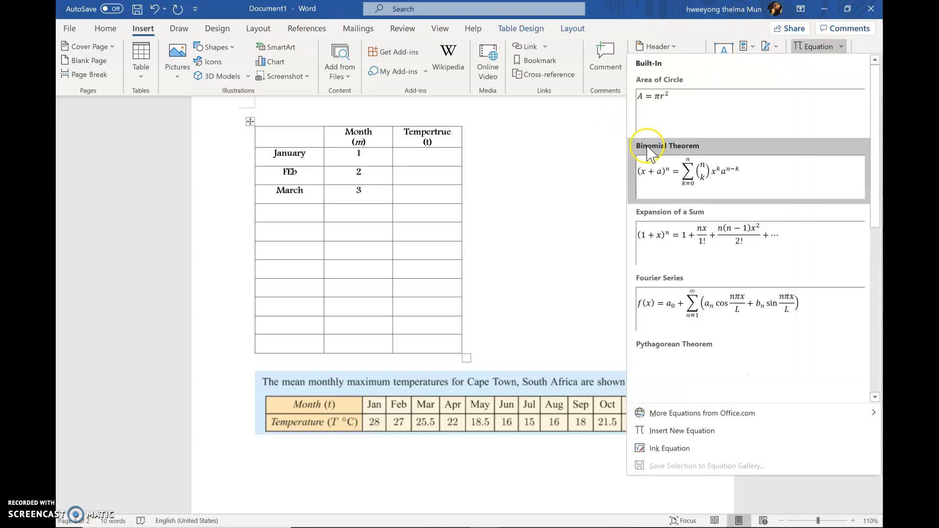
left_click(819, 48)
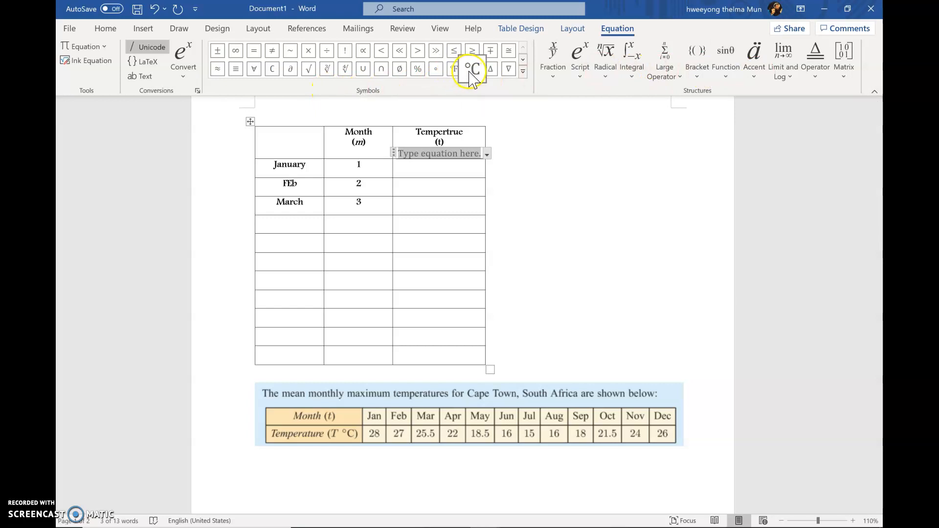
Step: Insert the °C symbol from the Basic Math set into the equation in the third column's heading
left_click(523, 72)
left_click(508, 50)
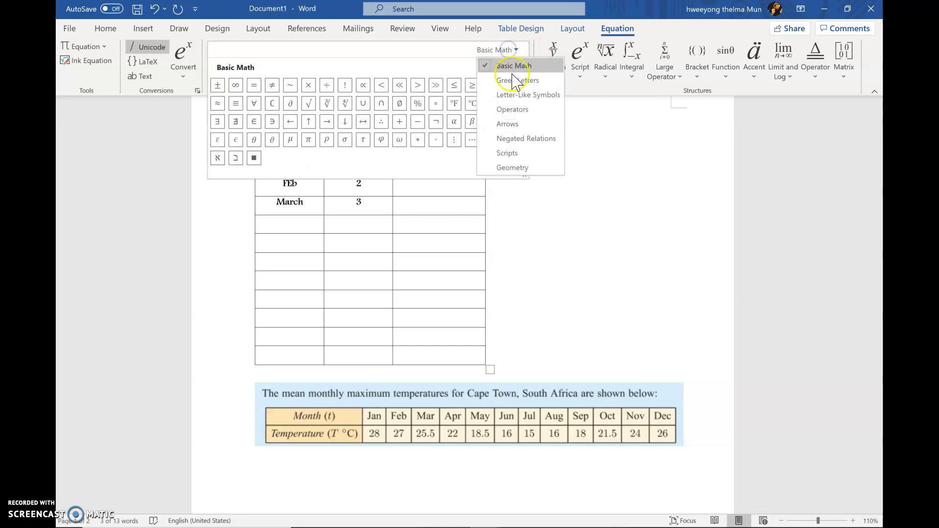
left_click(515, 83)
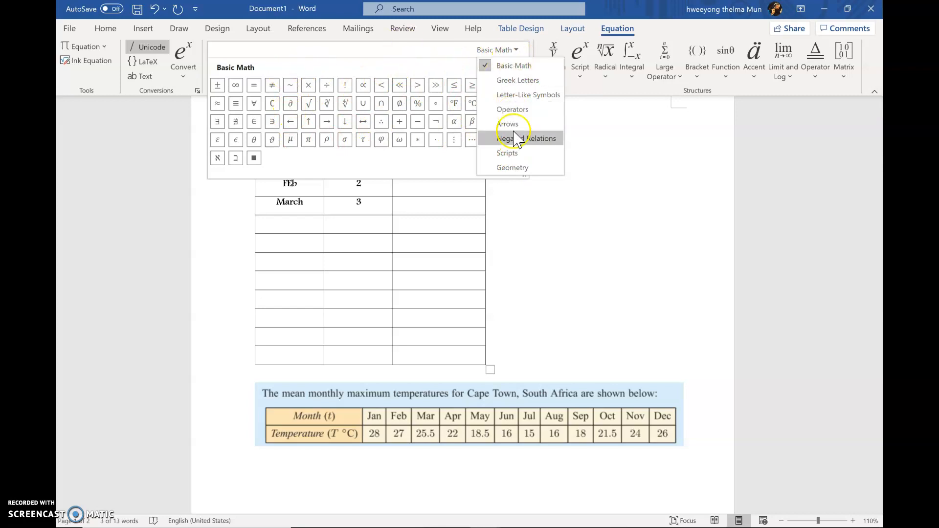
left_click(511, 67)
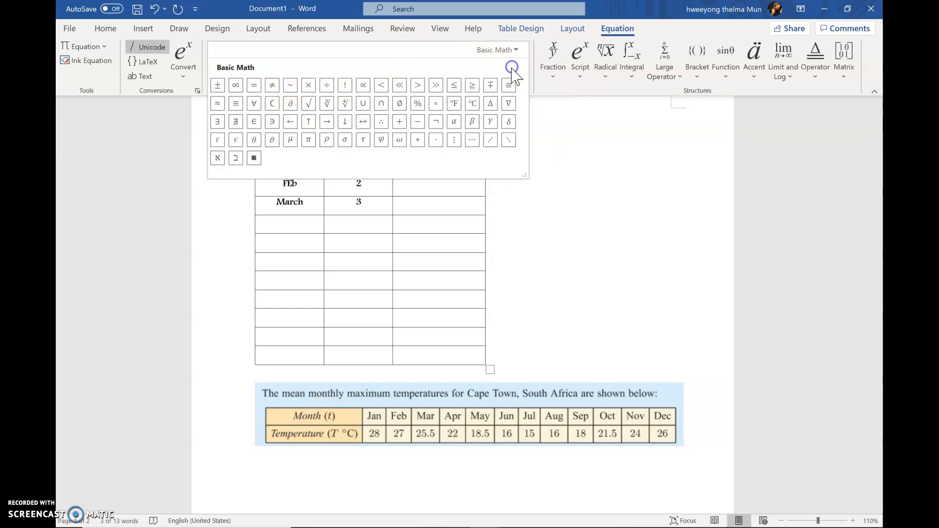
left_click(472, 105)
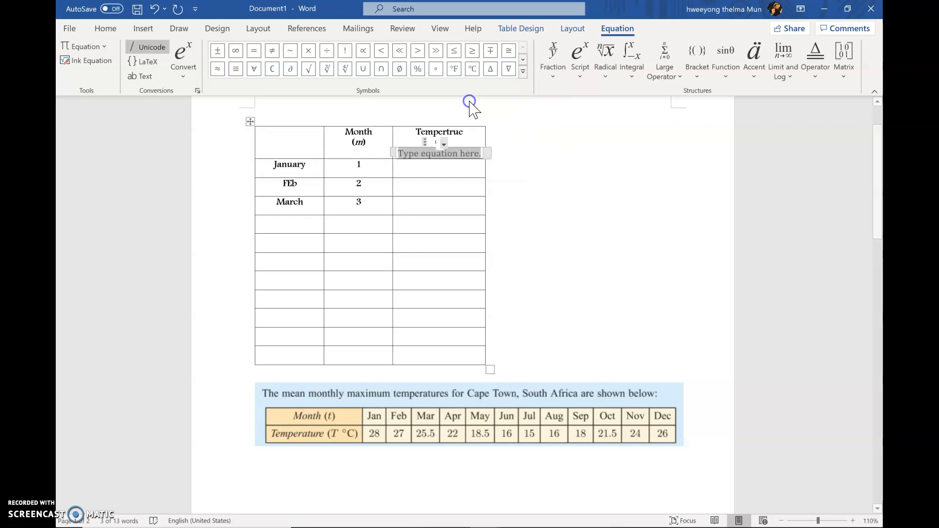
left_click(491, 159)
Step: Italicise the t inside the parentheses in the third column's heading
left_click(425, 143)
double_click(422, 143)
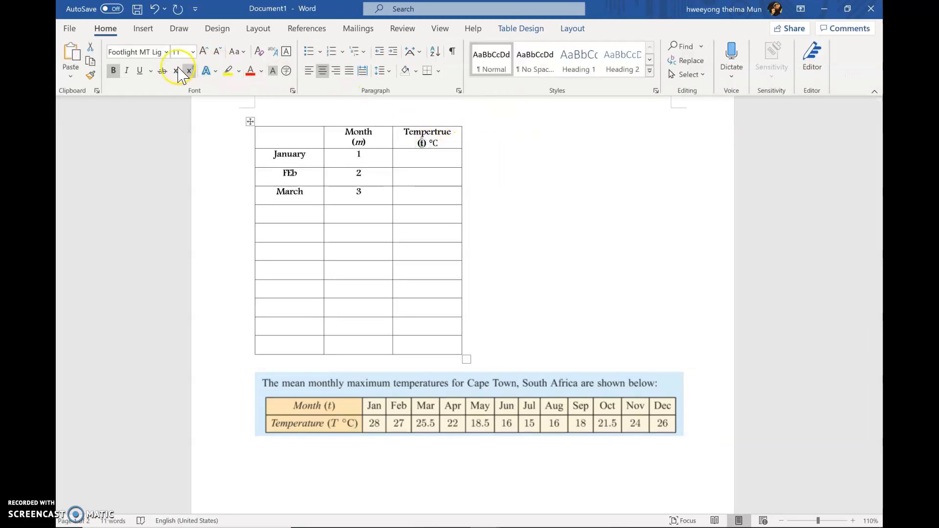
left_click(127, 70)
left_click(477, 196)
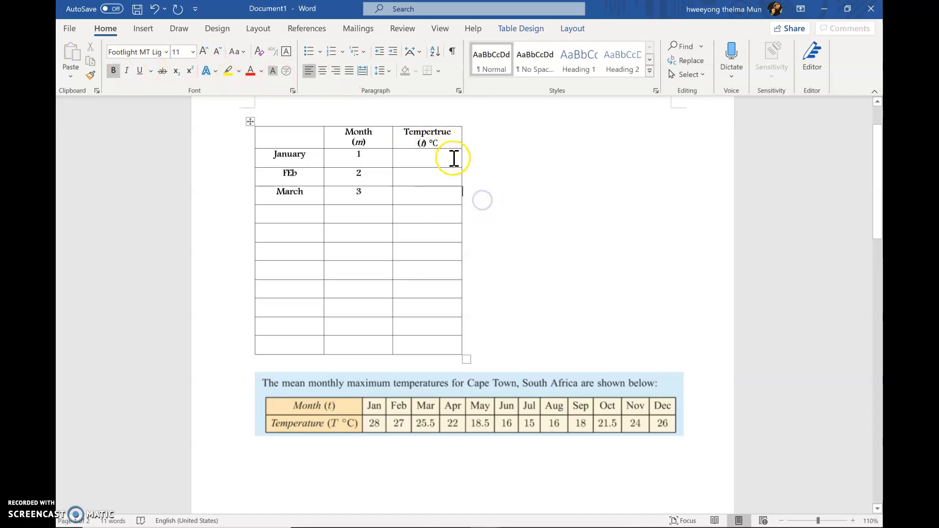
Step: Enter the temperatures 28 for January and 27 for February in the third column
left_click(439, 163)
type("28")
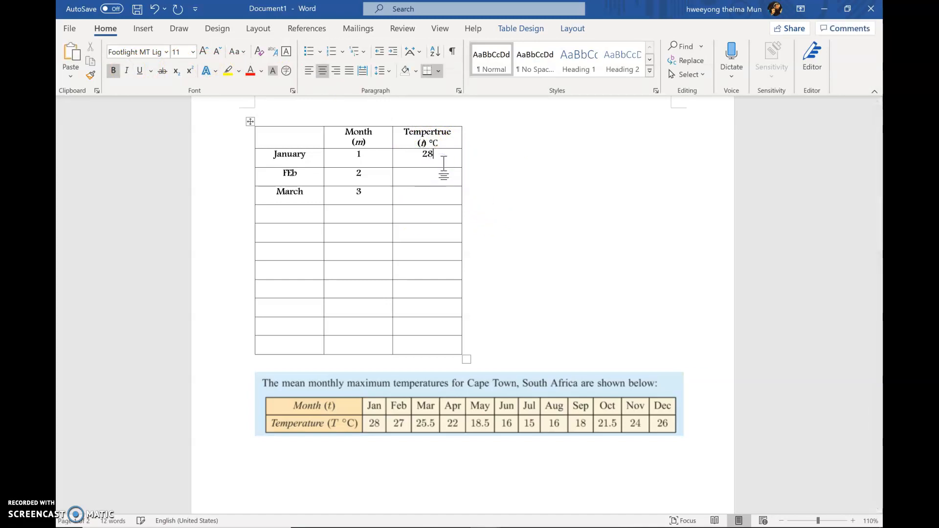
left_click(434, 181)
type("27")
Step: Add the caption "Table 1: Temperture of Cape Town South Africa" above the table, with only "Table 1:" in bold
left_click(524, 182)
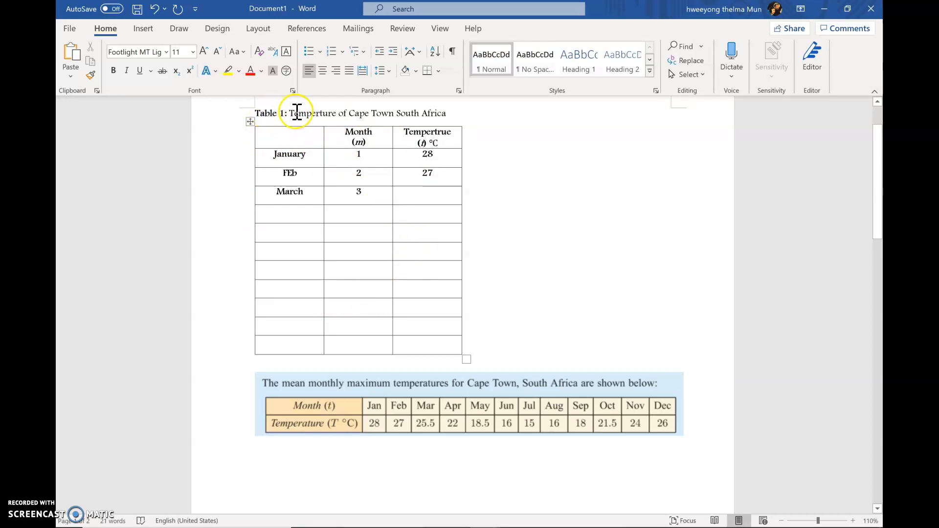
left_click(451, 119)
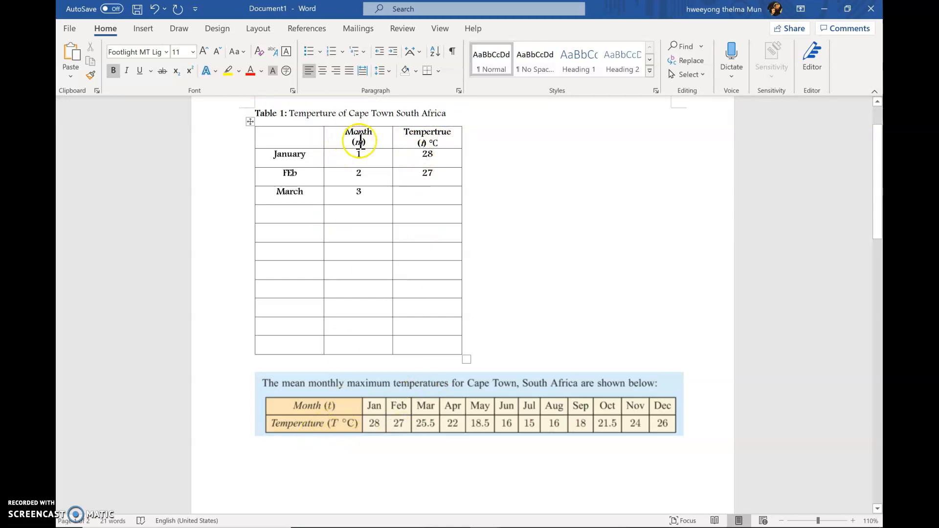
Step: Change the variables in parentheses to t in the Month heading and T in the temperature heading
left_click(362, 142)
key("BackSpace")
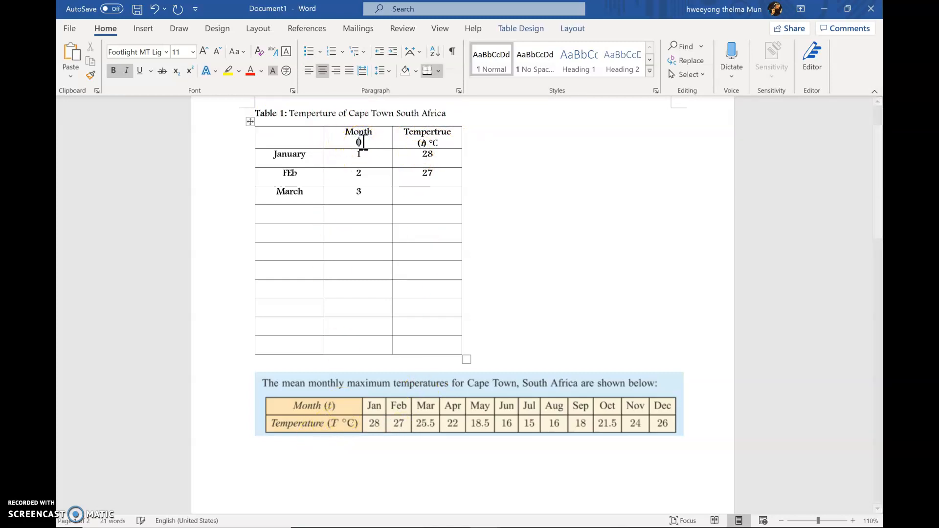
left_click(419, 142)
left_click(423, 143)
key("BackSpace")
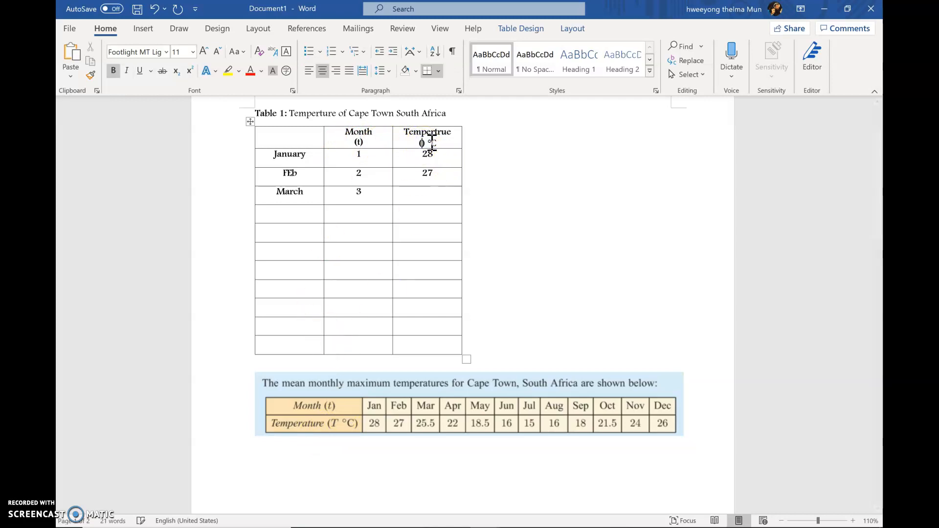
type("T")
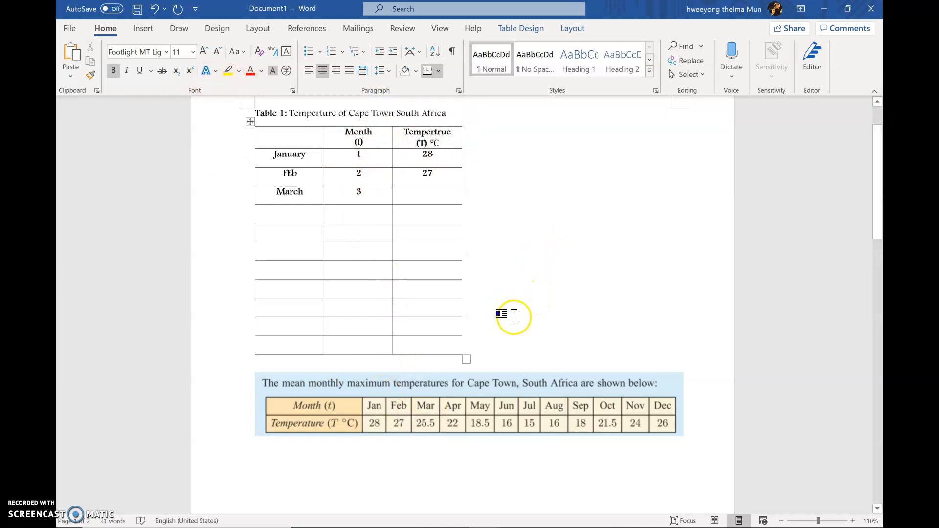
Step: Switch to the Sample S. Korea document and review its temperature table, scatter plot and captions
mouse_move(485, 527)
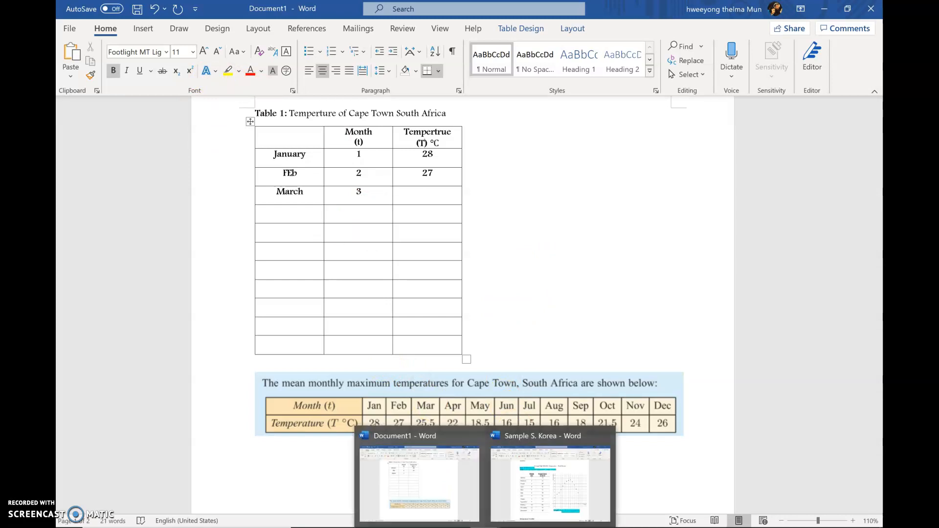
left_click(534, 500)
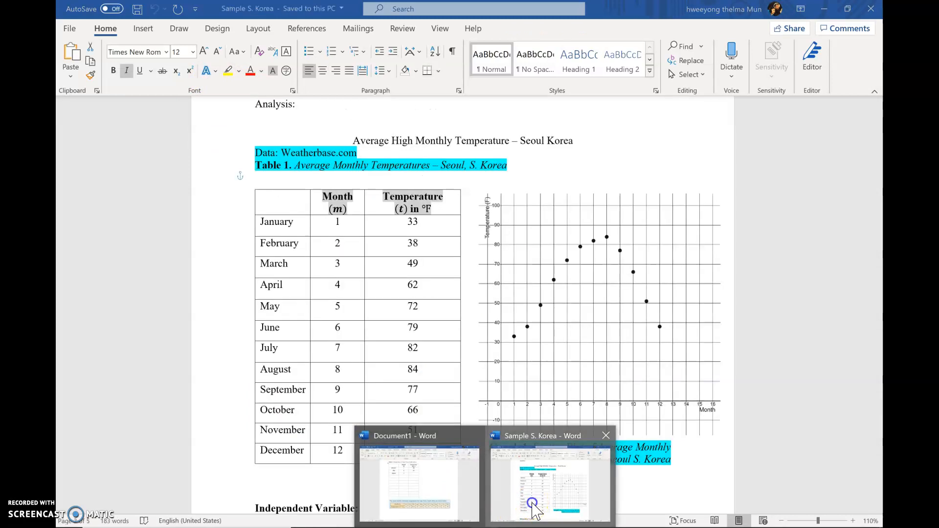
left_click_drag(877, 227, 877, 231)
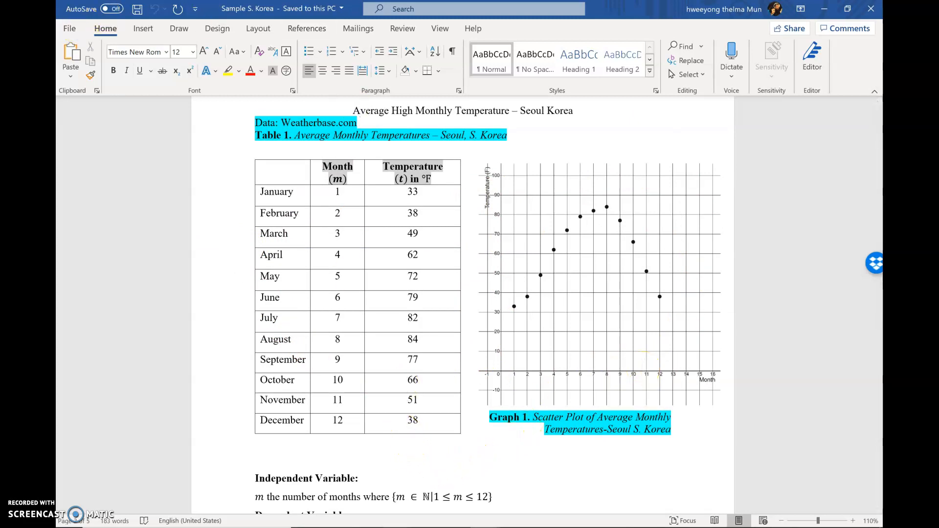
Step: Switch to the blank Google Docs document and insert a table with 3 columns and 12 rows
key("alt+Tab")
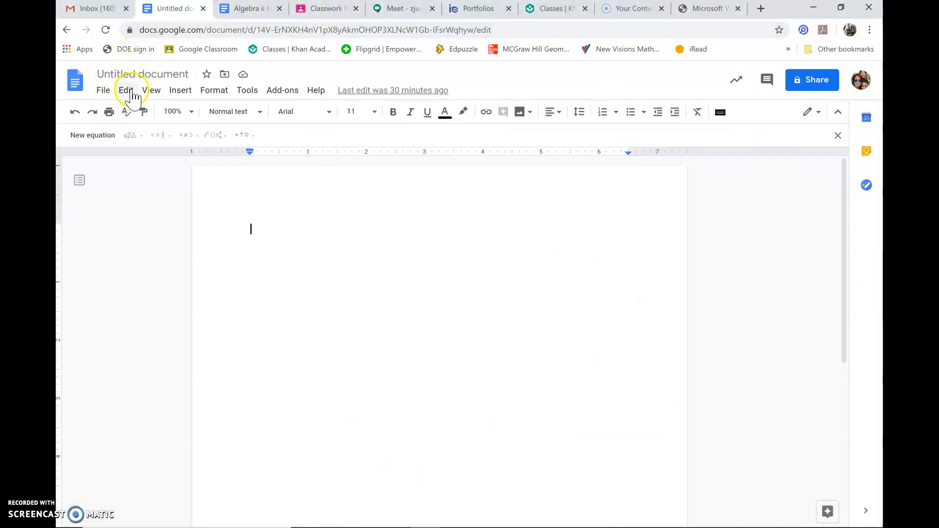
left_click(178, 93)
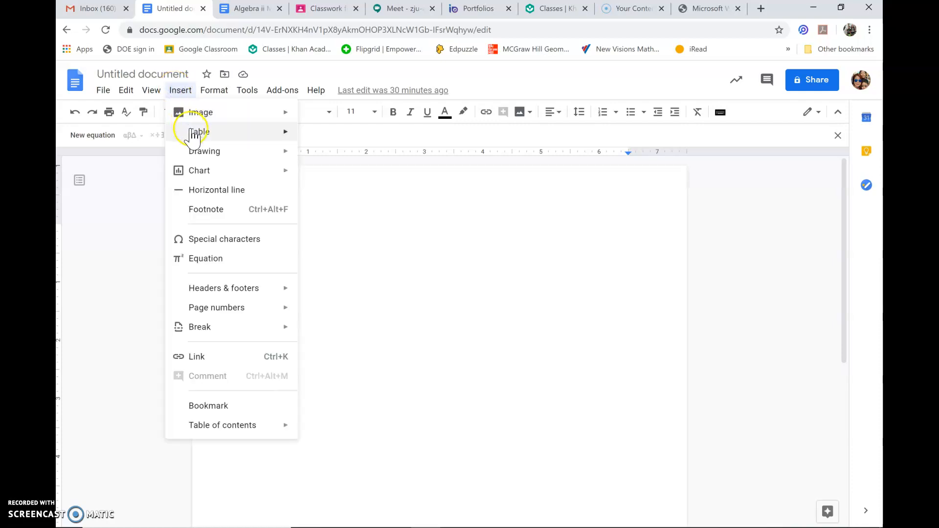
mouse_move(251, 153)
mouse_move(285, 130)
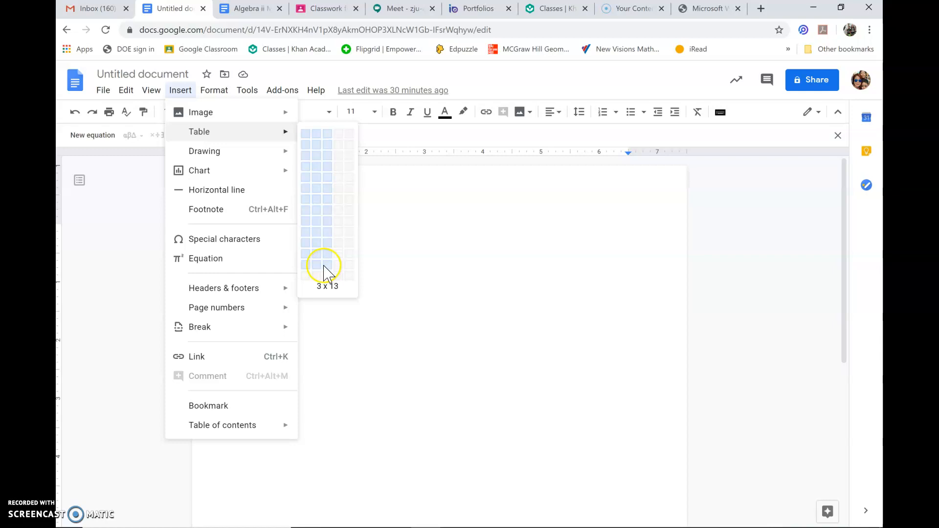
left_click(325, 258)
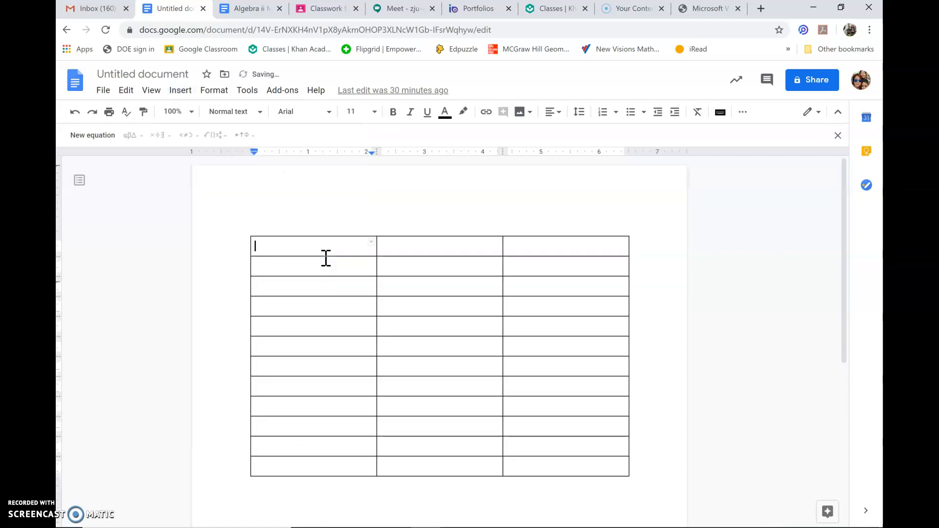
Step: Narrow all three table columns so the table fills only about half of the page width
left_click_drag(377, 272, 317, 277)
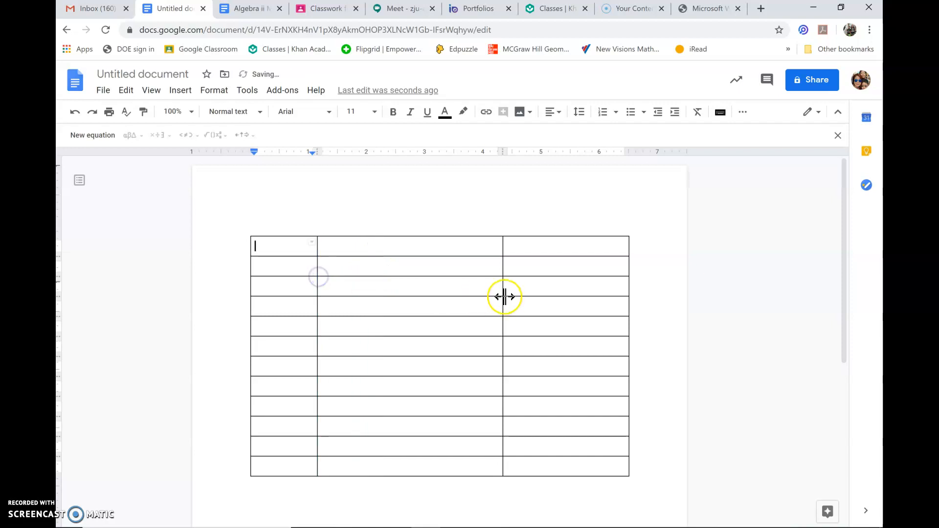
left_click_drag(502, 267, 391, 266)
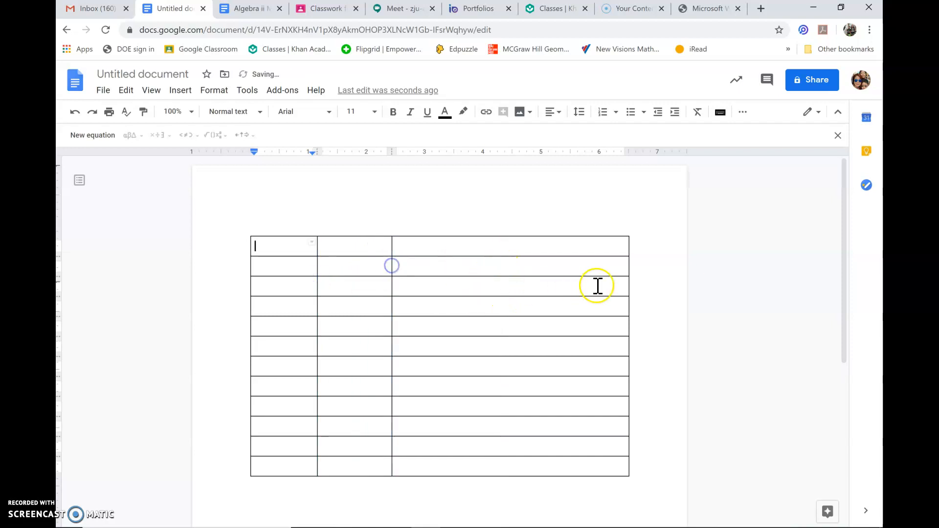
left_click_drag(629, 264, 453, 262)
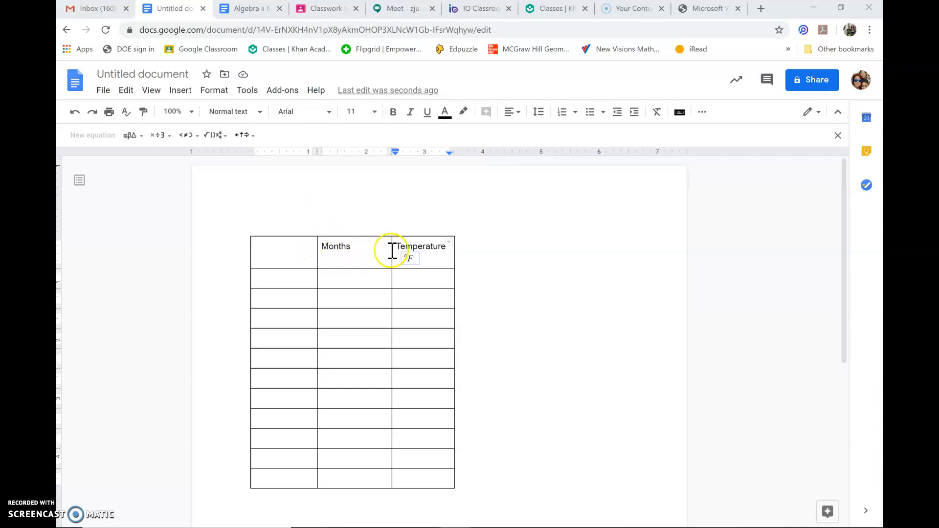
Step: Replace the content of the equation under Temperature with a superscript o followed by F
left_click(416, 258)
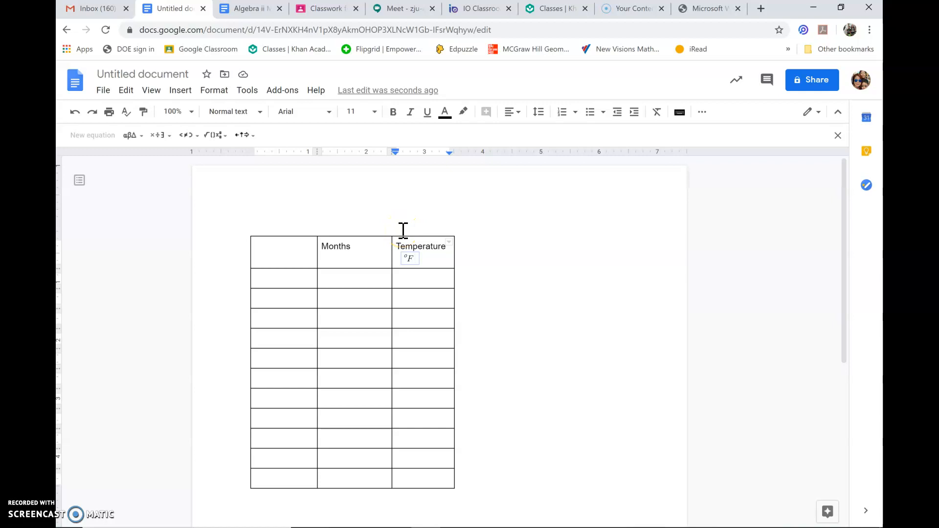
key("BackSpace")
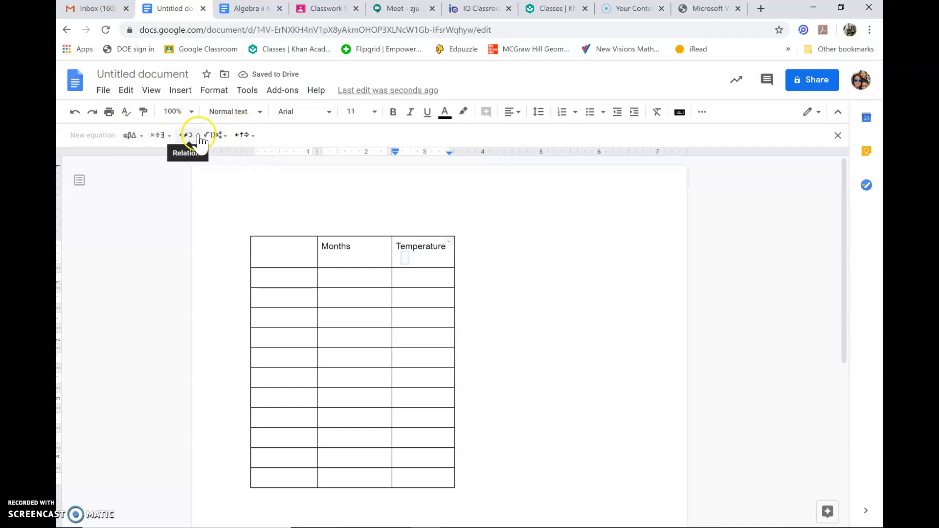
left_click(221, 135)
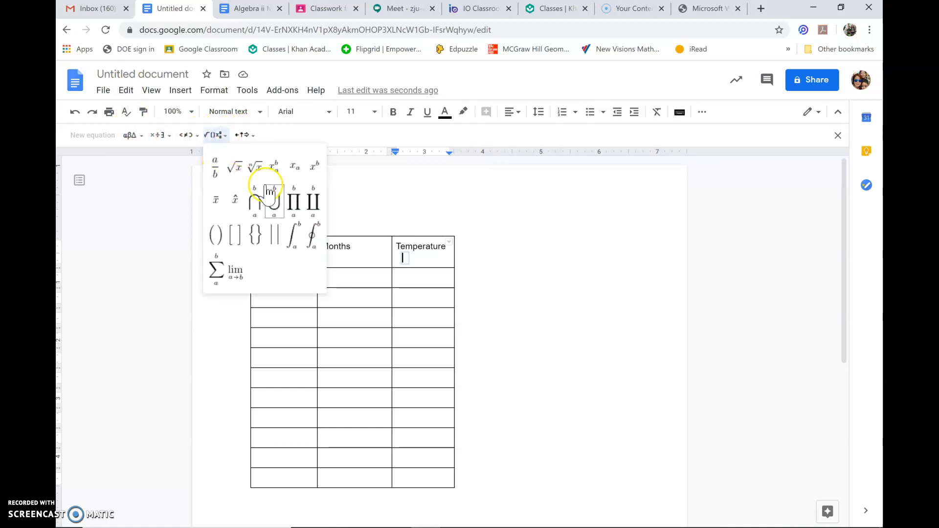
left_click(313, 167)
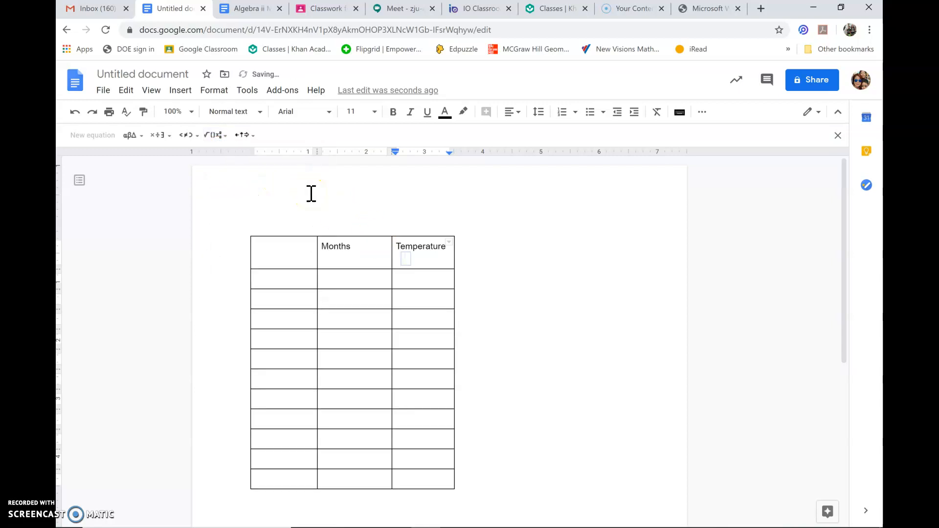
type("oF")
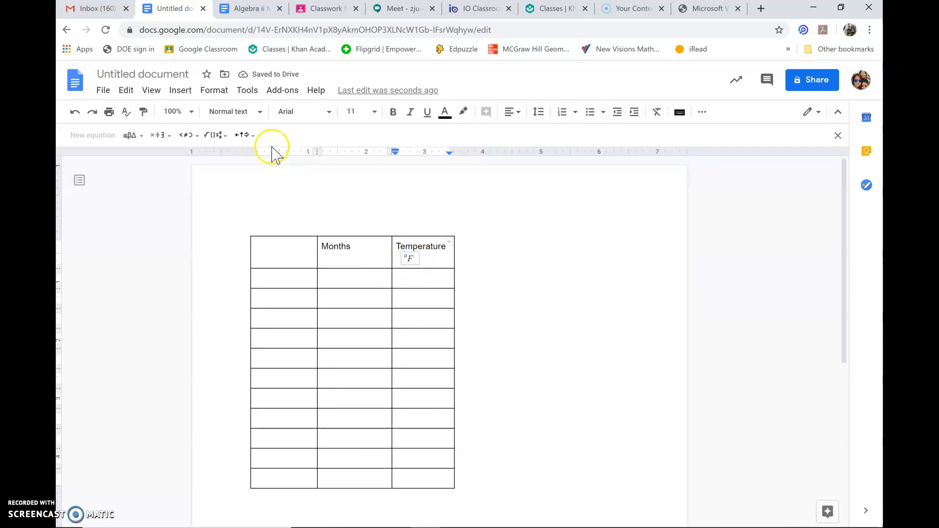
left_click(223, 136)
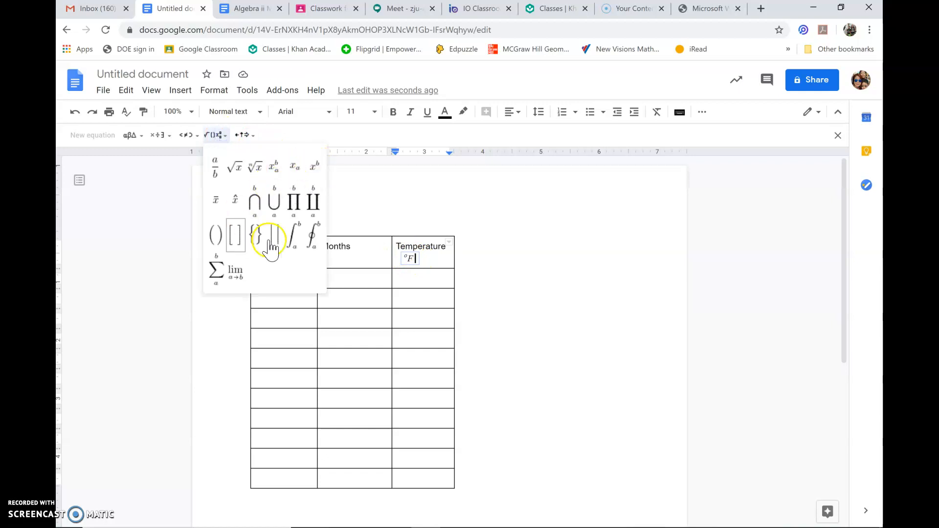
Step: Add an equation containing the variable m on the line below the Months heading
left_click(355, 258)
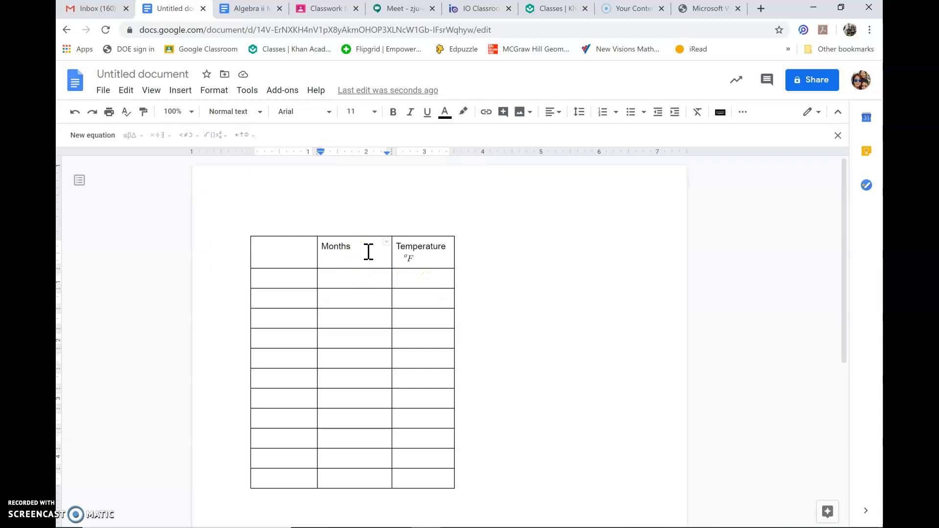
left_click(95, 135)
left_click(367, 249)
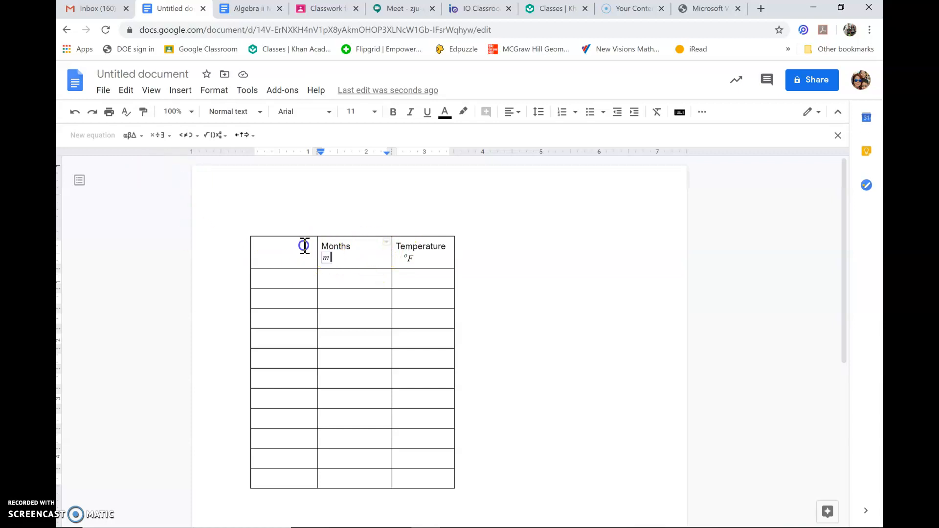
Step: Centre-align the contents of all the table's cells
left_click_drag(299, 251, 406, 476)
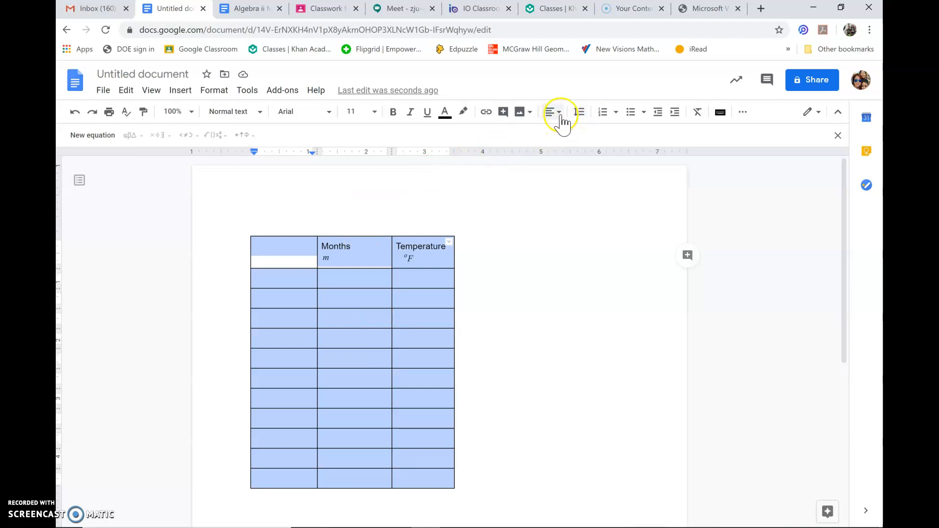
left_click(559, 112)
left_click(520, 135)
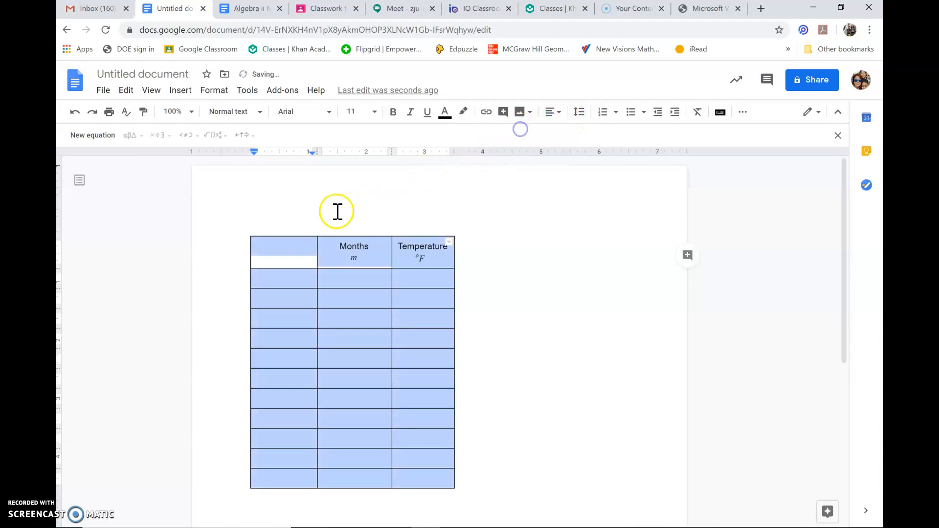
Step: Enter the month numbers 1, 2 and 3 in the first three cells below the Months heading
left_click(333, 275)
type("1")
left_click(361, 298)
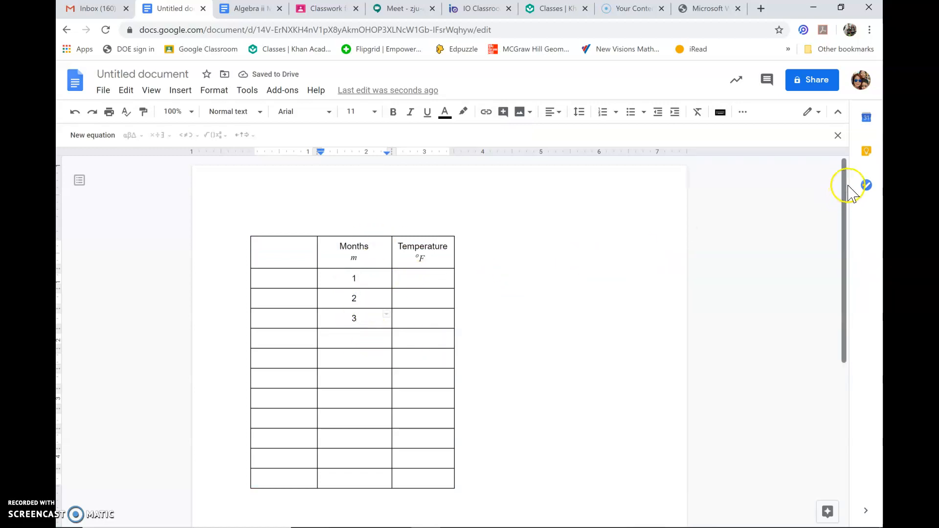
Step: Add the line "Amplitude" below the table and begin an equation reading "amplitude =" under it
left_click_drag(845, 184, 845, 244)
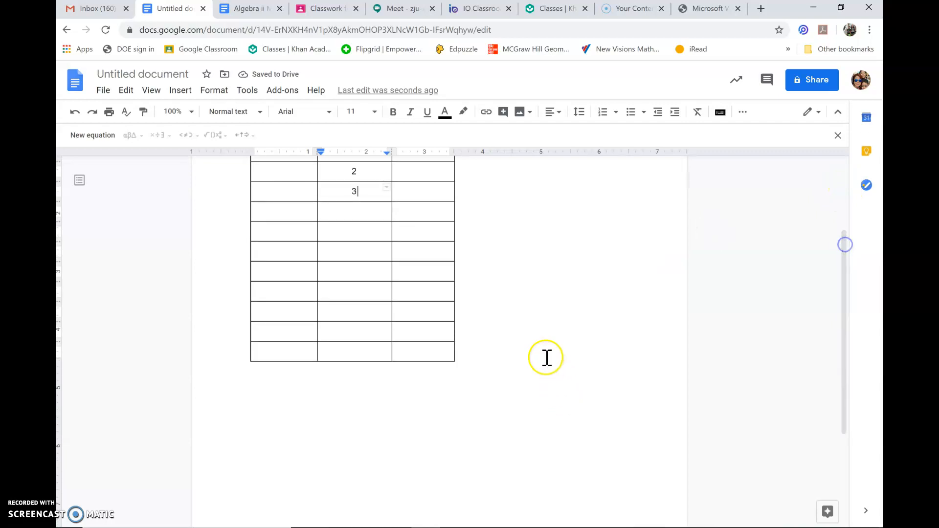
left_click_drag(542, 362, 379, 410)
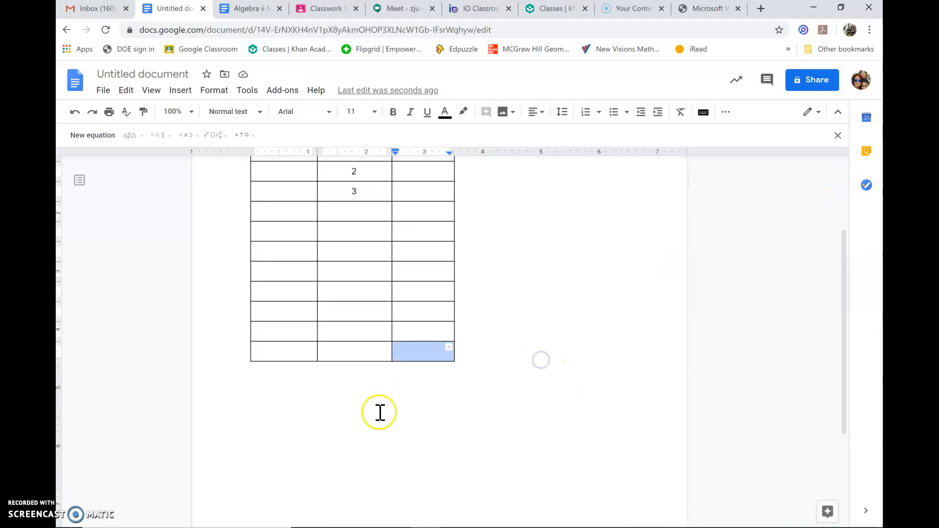
left_click(377, 412)
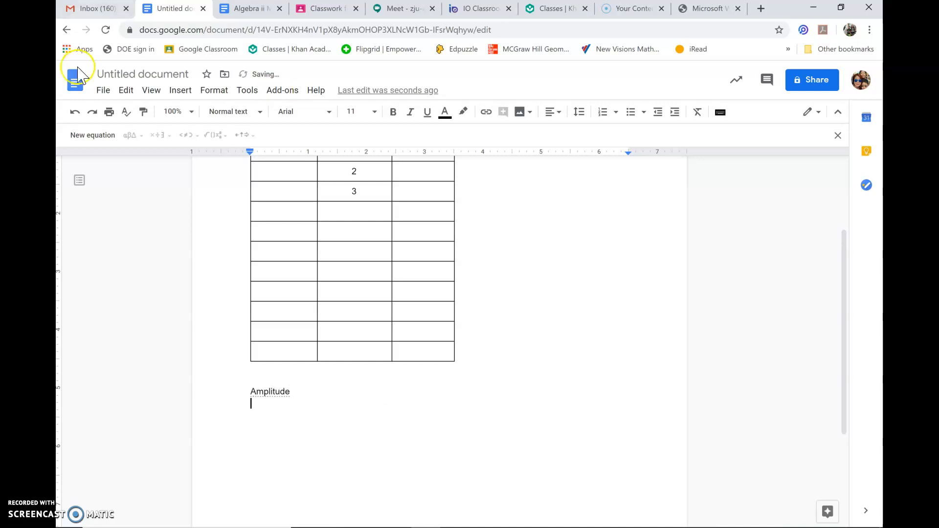
left_click(93, 136)
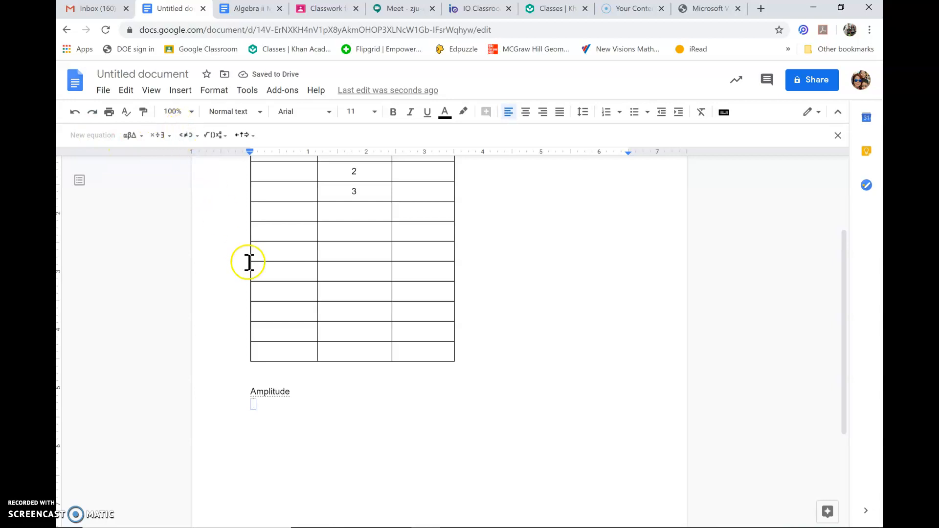
type("amplitude =")
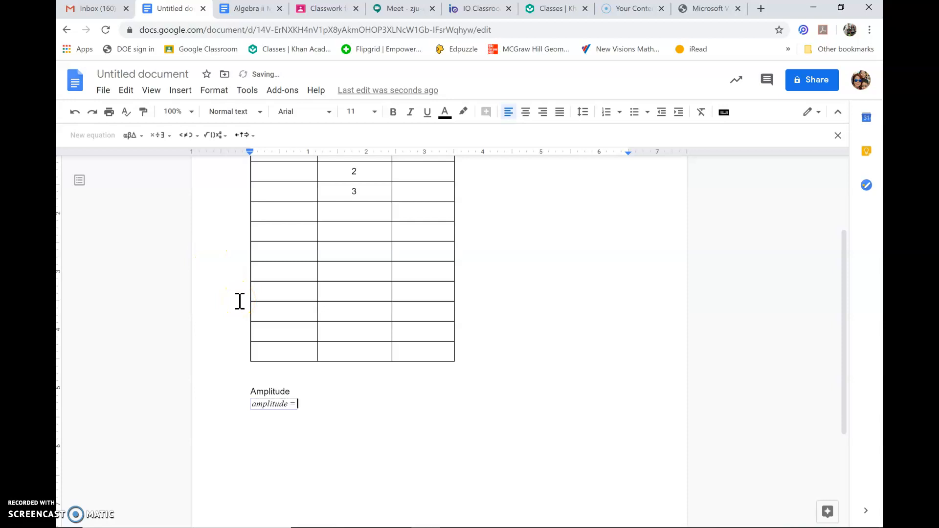
Step: Add a fraction after "amplitude =" in the equation, with |max−min| inside absolute-value bars as its numerator
left_click(167, 135)
mouse_move(198, 142)
left_click(217, 166)
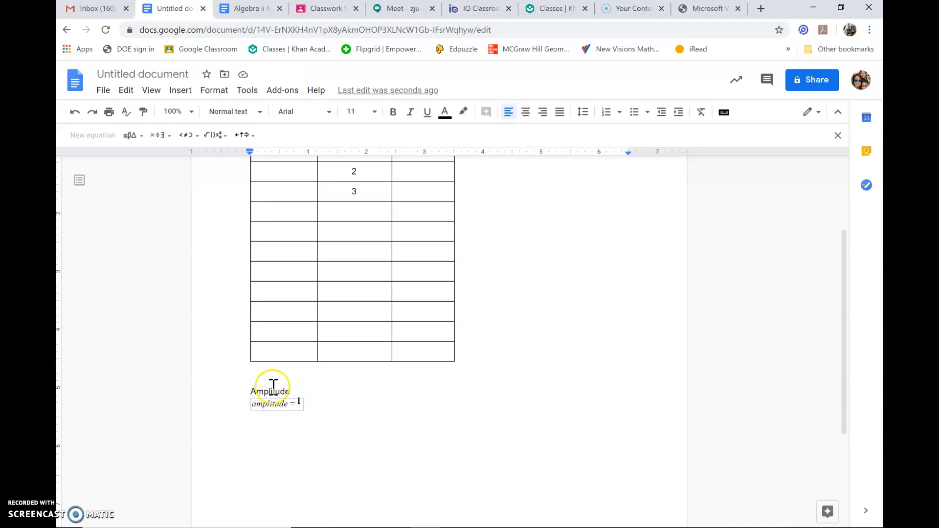
left_click(187, 142)
left_click(216, 137)
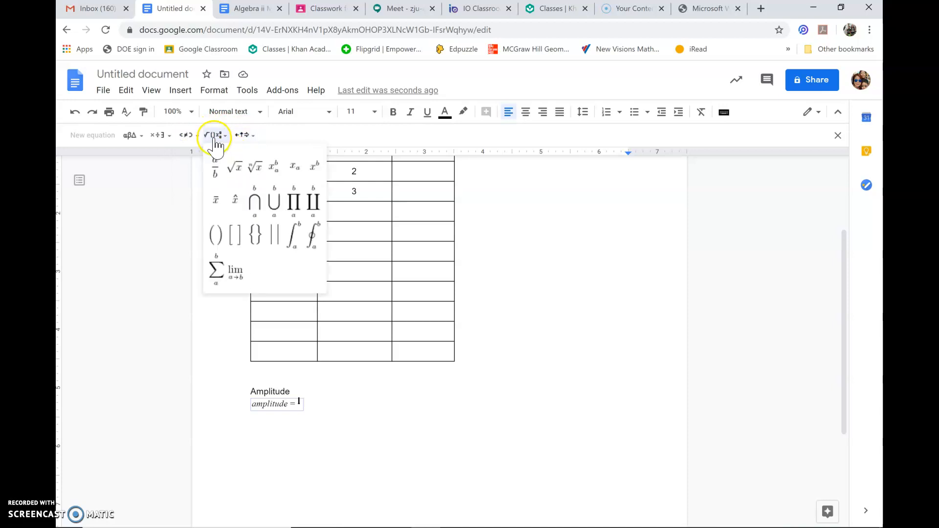
left_click(273, 243)
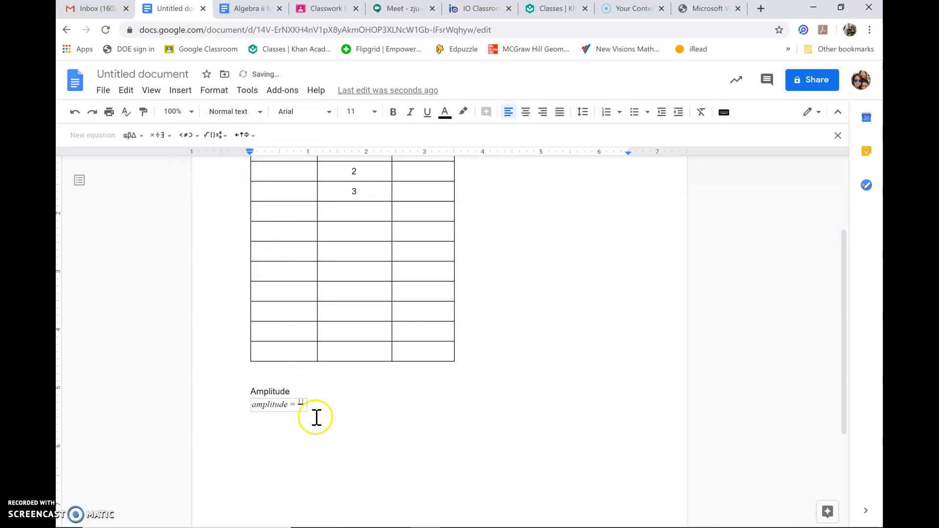
type("max-min|")
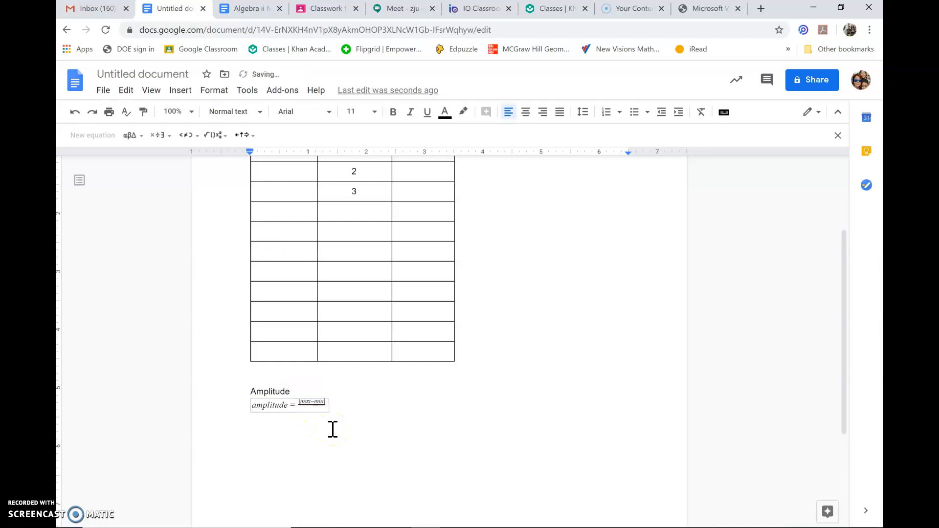
Step: Enter 2 as the denominator of the amplitude fraction
left_click(332, 430)
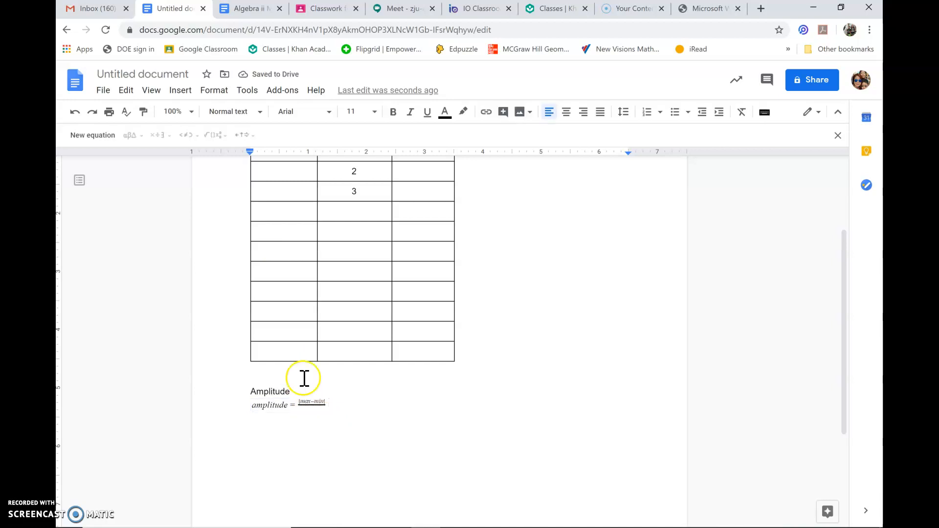
left_click(314, 403)
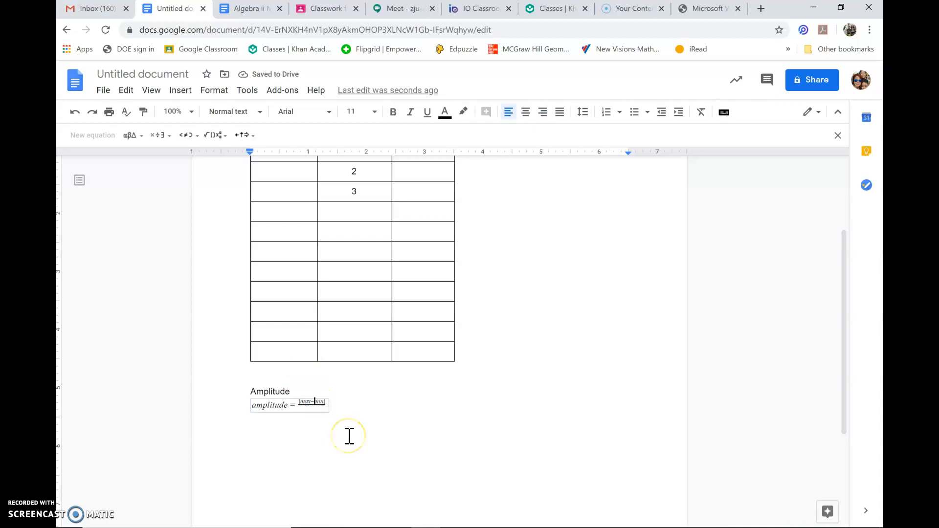
left_click(349, 435)
left_click(311, 406)
left_click_drag(250, 405, 304, 407)
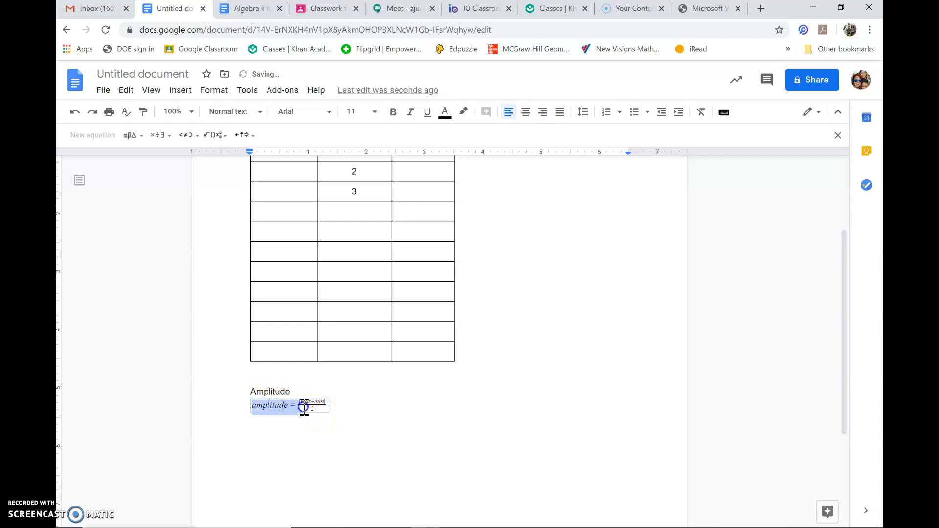
left_click(374, 110)
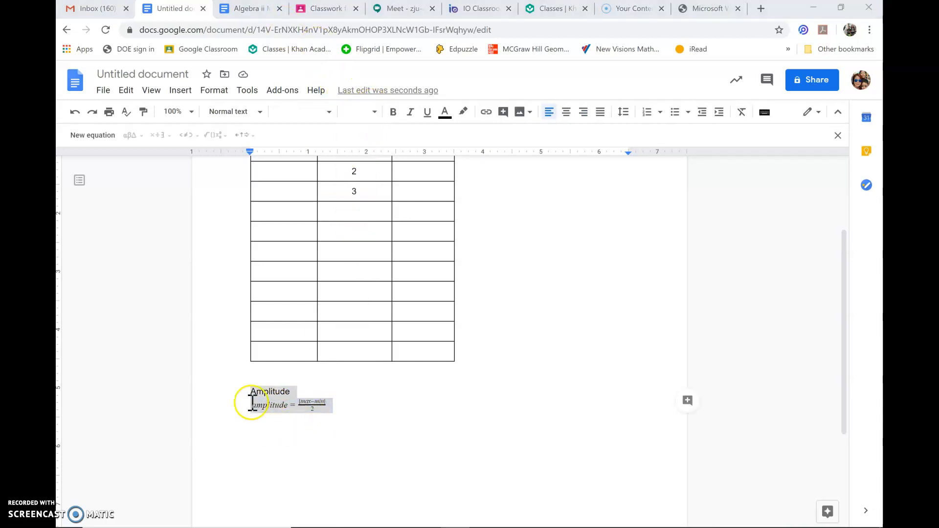
left_click(252, 393)
Step: Set the font size of the Amplitude line and the equation below it to 30
left_click_drag(252, 391, 340, 402)
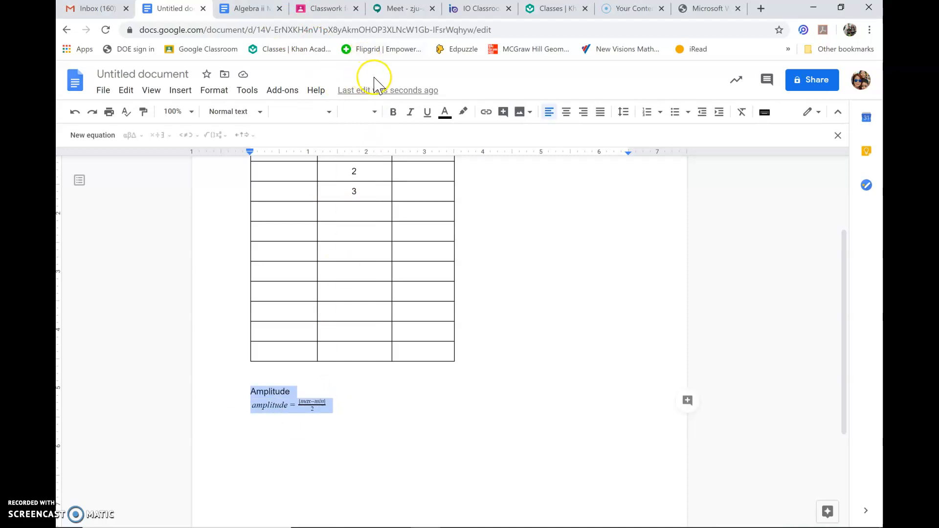
left_click(373, 112)
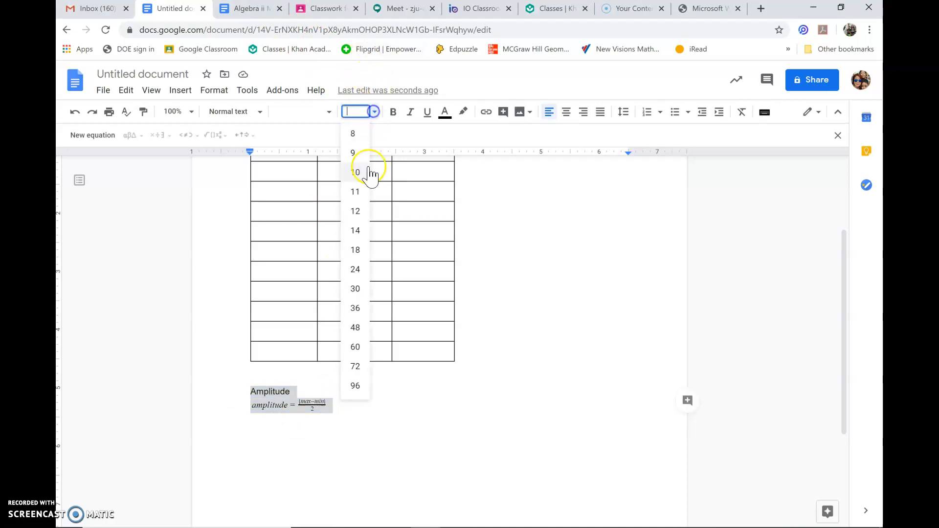
left_click(362, 226)
left_click(392, 116)
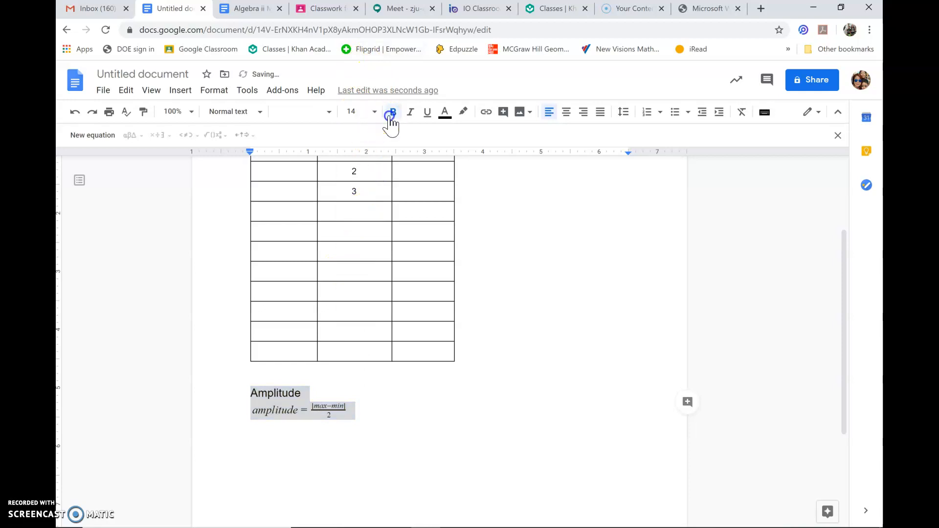
left_click(392, 117)
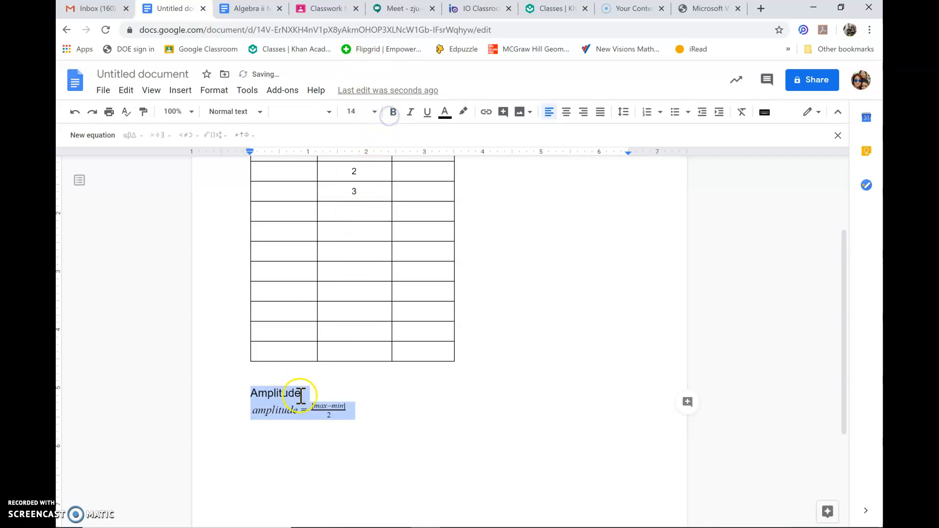
left_click(374, 113)
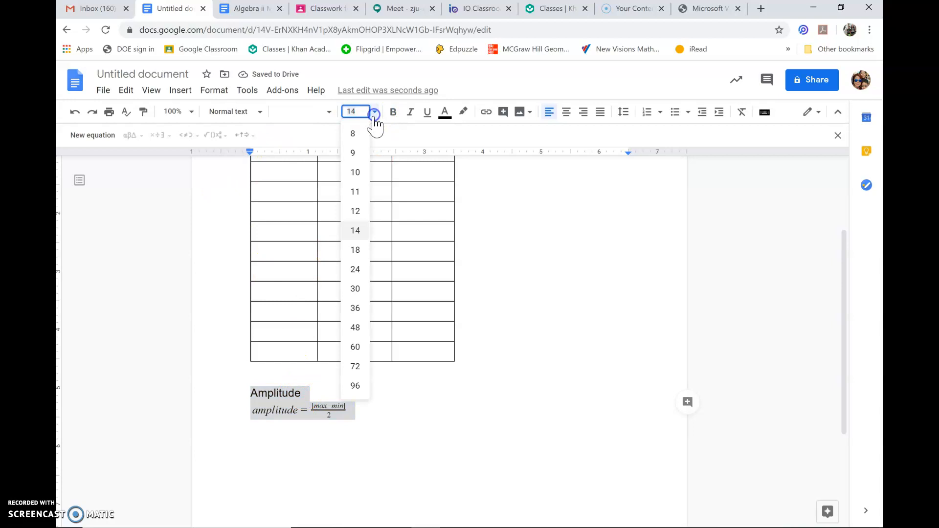
left_click(353, 289)
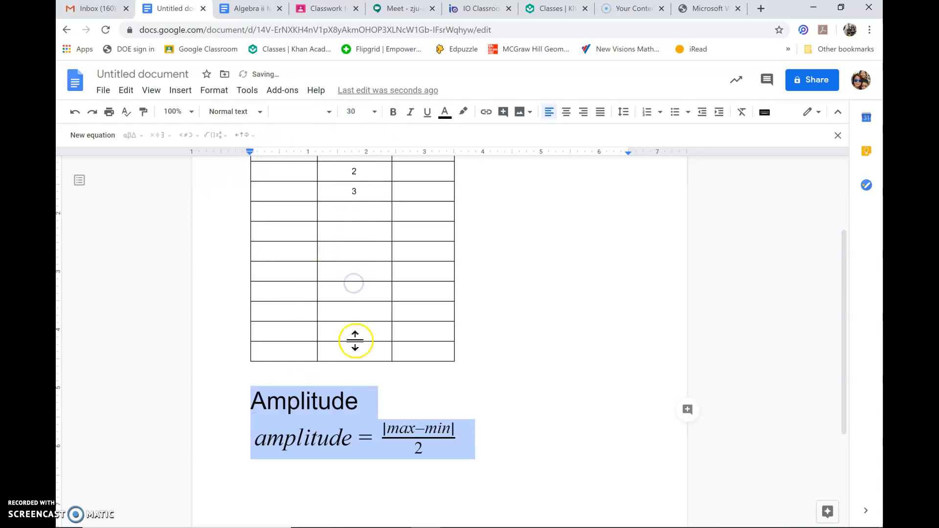
left_click(438, 396)
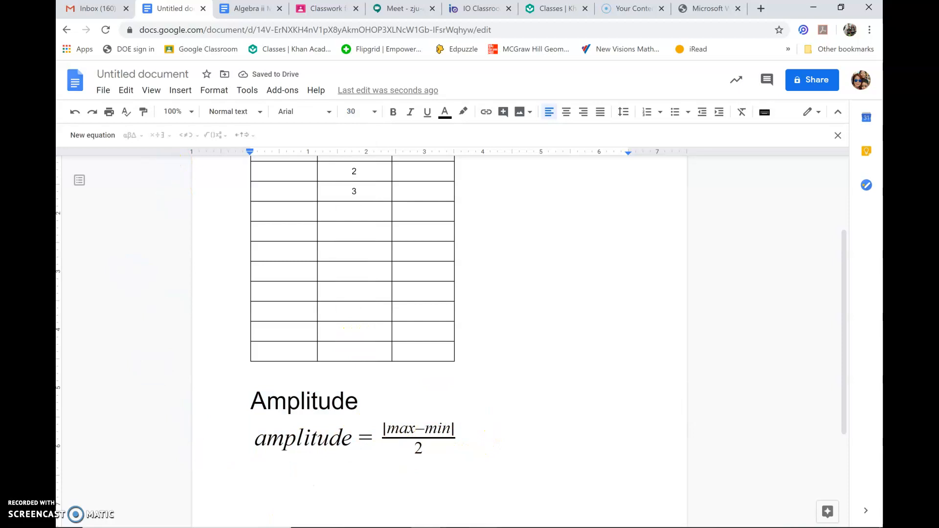
Step: Switch to Document1 in Word and start a new line below the Cape Town temperature picture
left_click(488, 520)
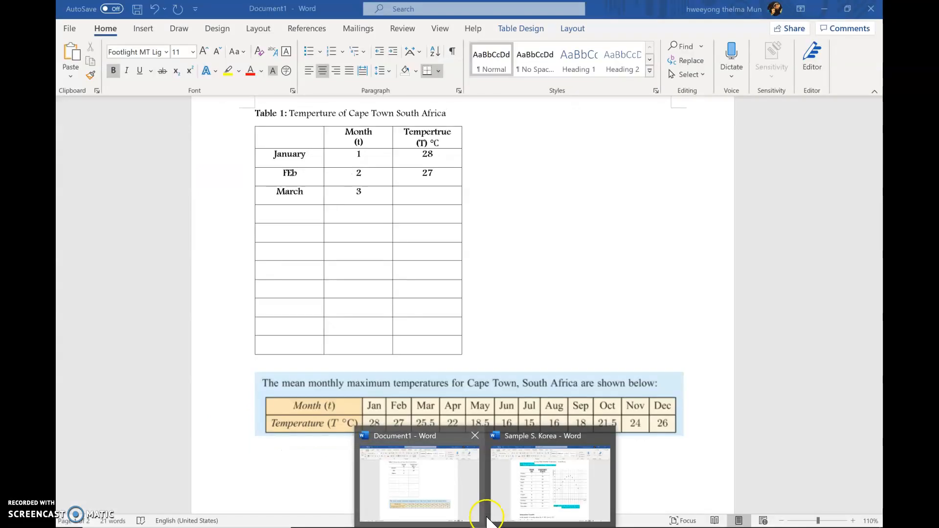
left_click(458, 486)
left_click(518, 454)
key("Return")
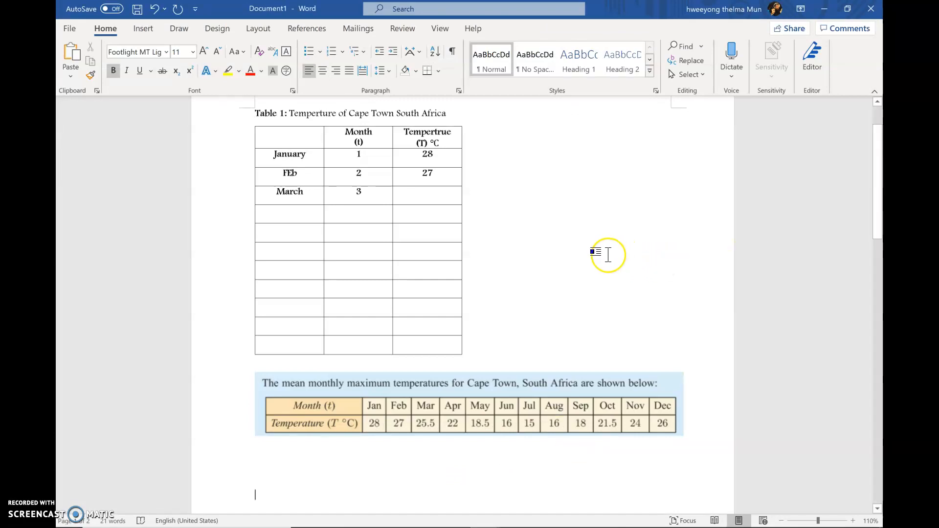
Step: Insert an equation reading "amplitude =" on the new line below the temperature picture
left_click_drag(877, 167, 877, 200)
left_click(142, 30)
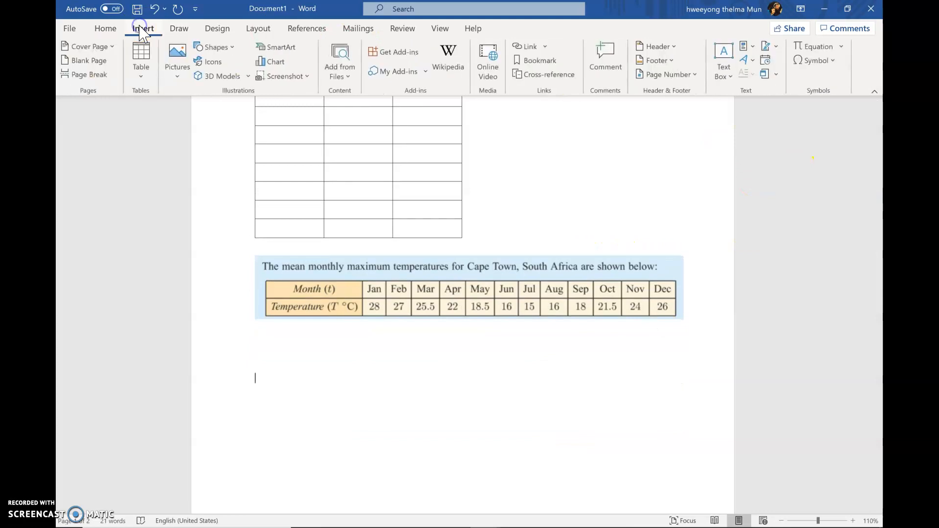
left_click(823, 52)
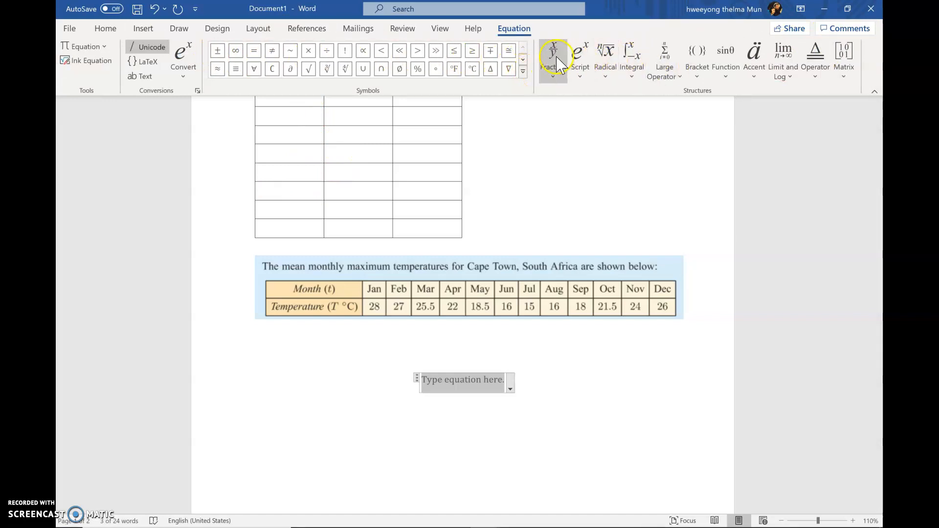
left_click(447, 383)
type("ampli")
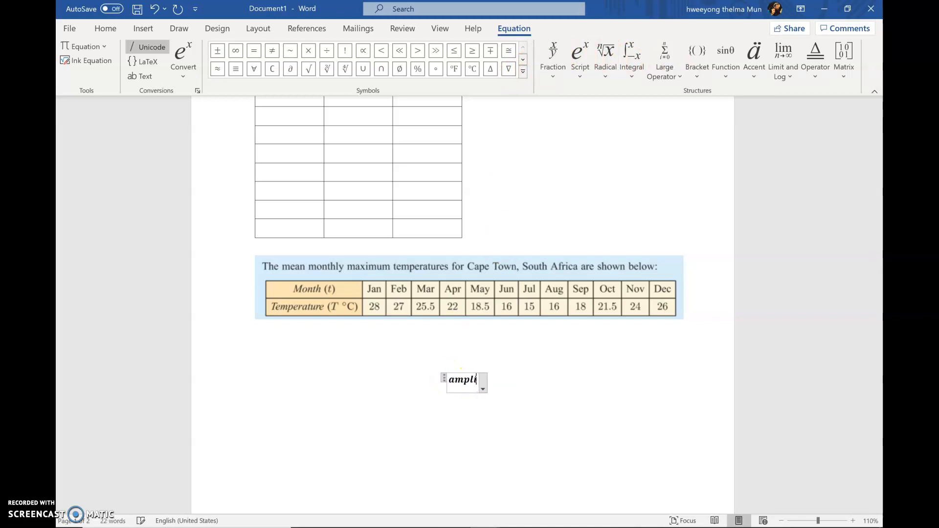
type("tude =")
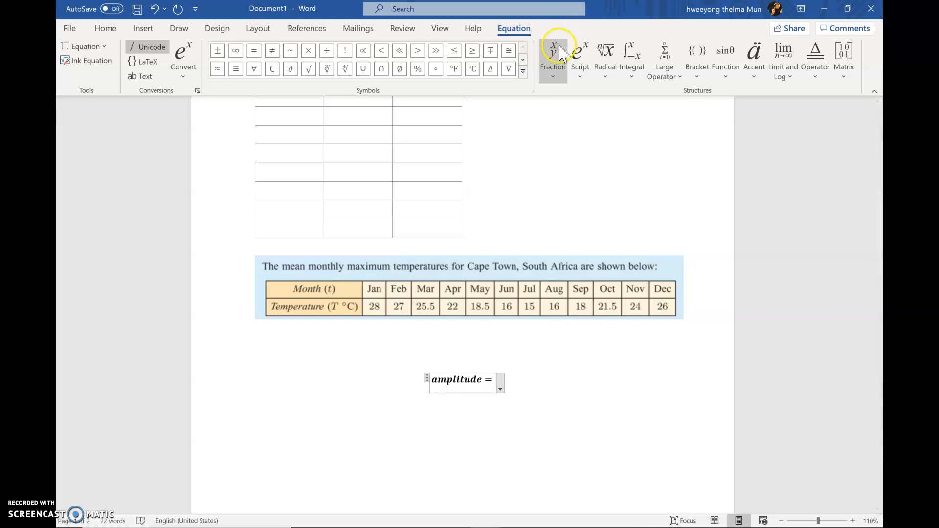
Step: Add a stacked fraction after "amplitude =" and place absolute-value bars in its numerator
left_click(556, 49)
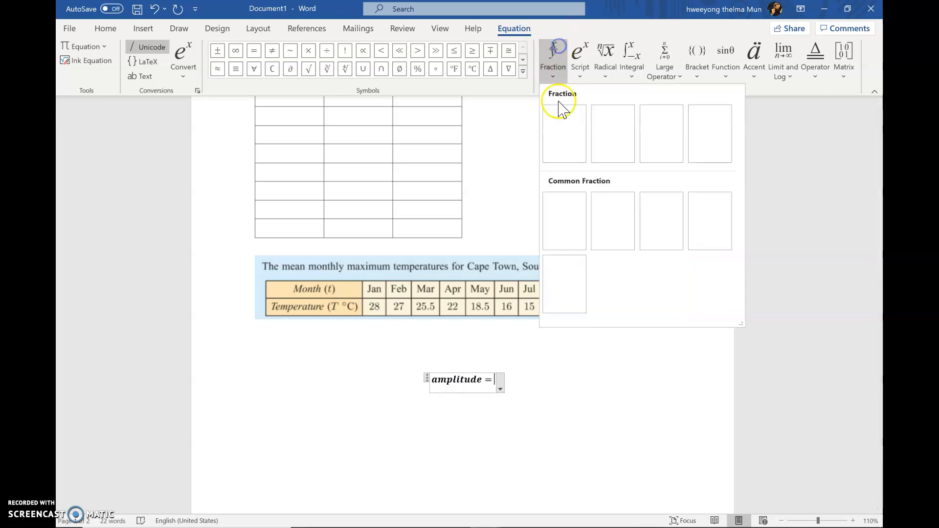
left_click(564, 135)
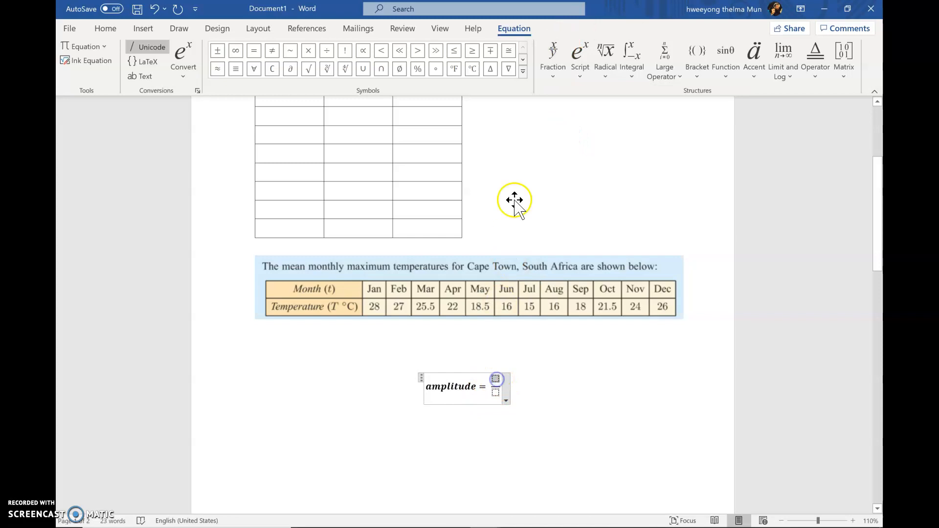
left_click(700, 64)
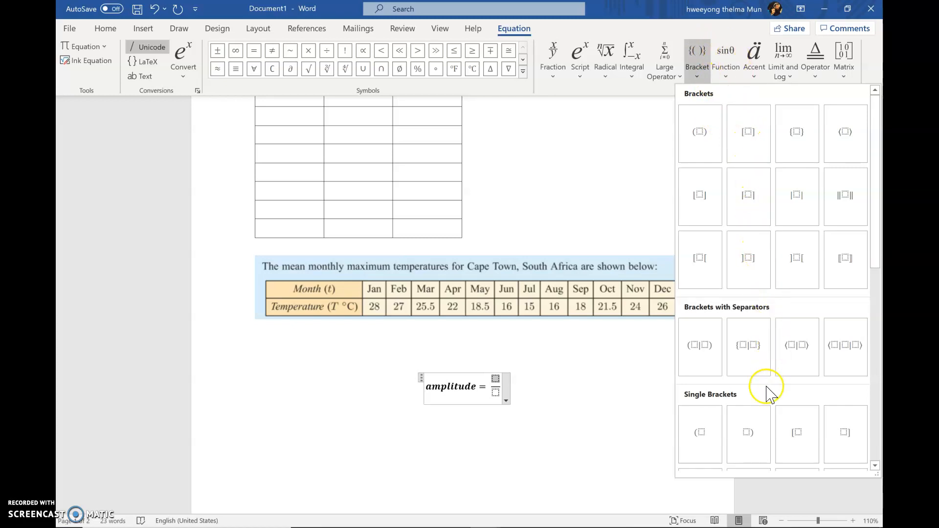
left_click(789, 188)
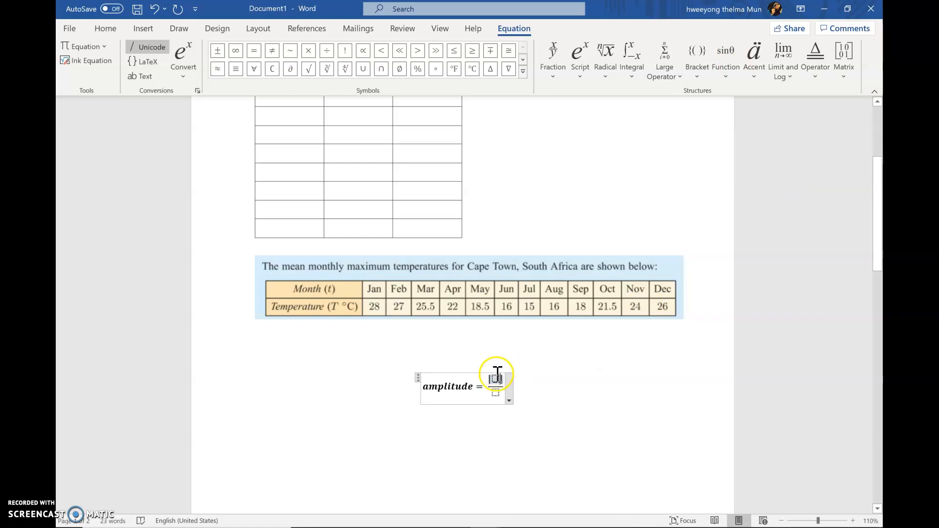
key("Down")
left_click(497, 376)
Step: Fill the fraction with max − min inside the absolute-value bars and 2 as the denominator
type("max")
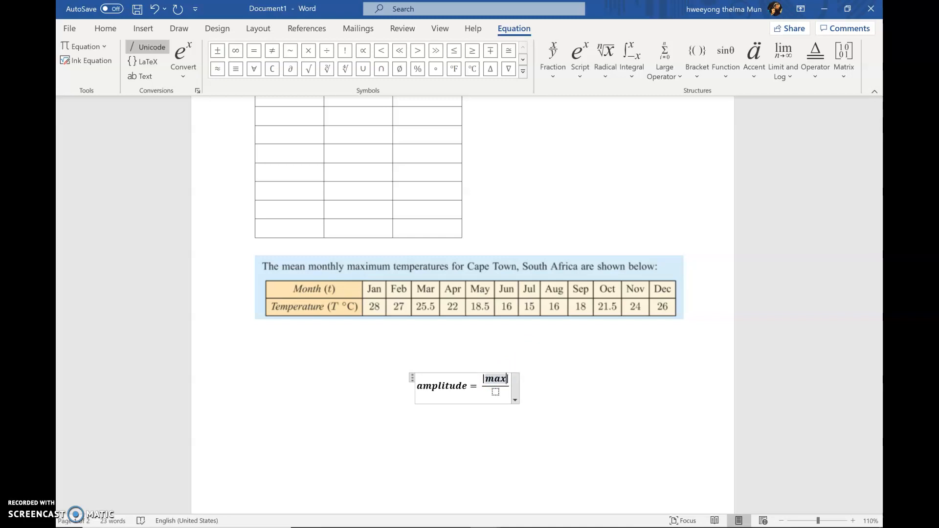
type("-min")
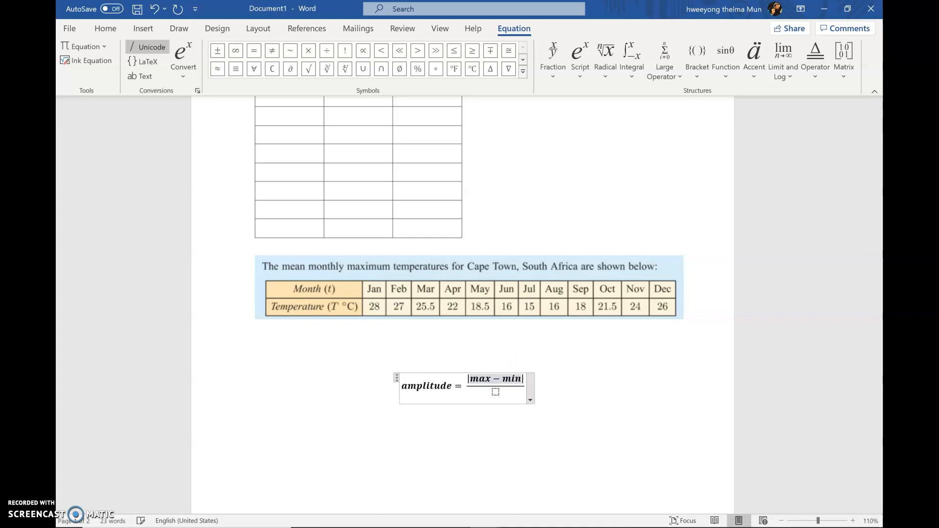
key("Down")
key("Right")
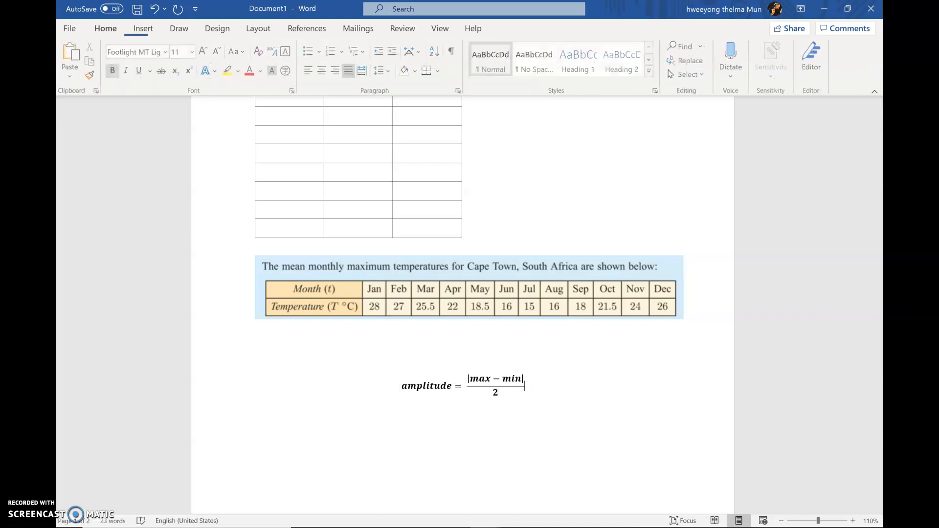
Step: Extend the amplitude equation with another equals sign followed by a second, empty stacked fraction
key("Left")
type("=")
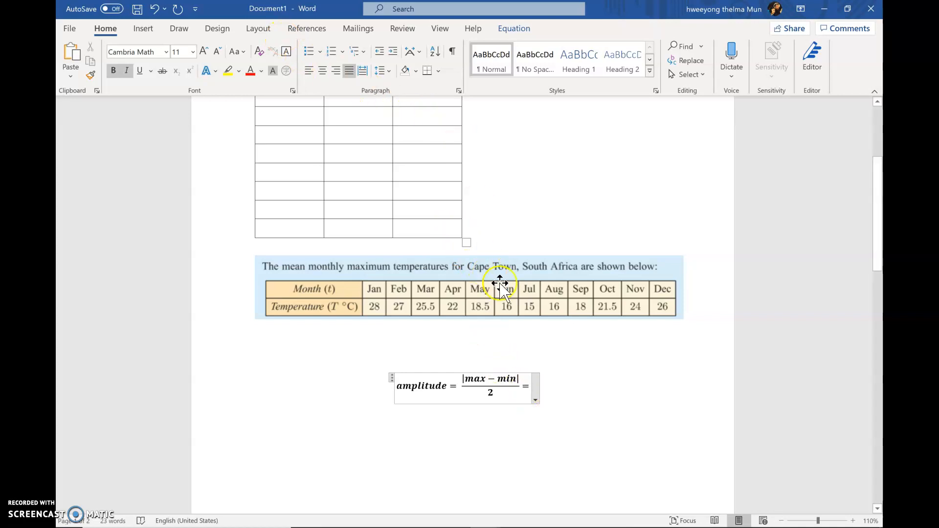
left_click(143, 28)
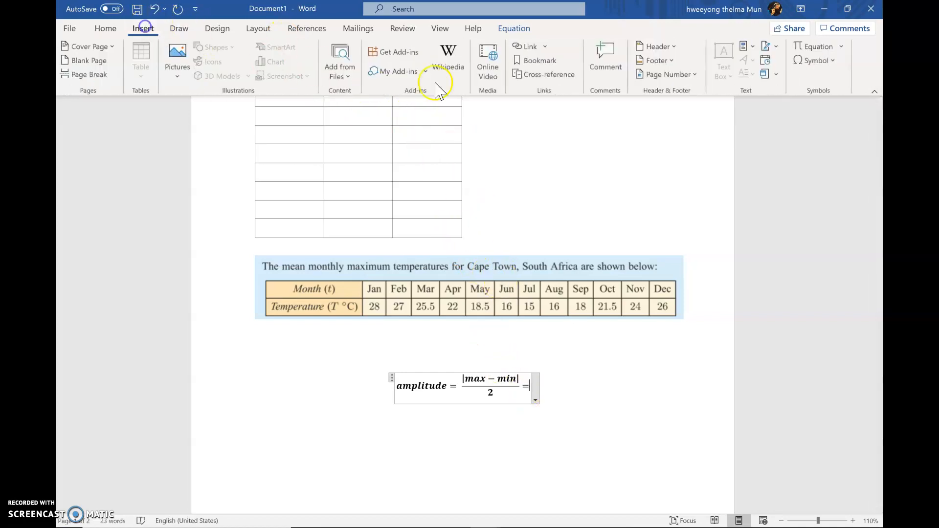
left_click(825, 47)
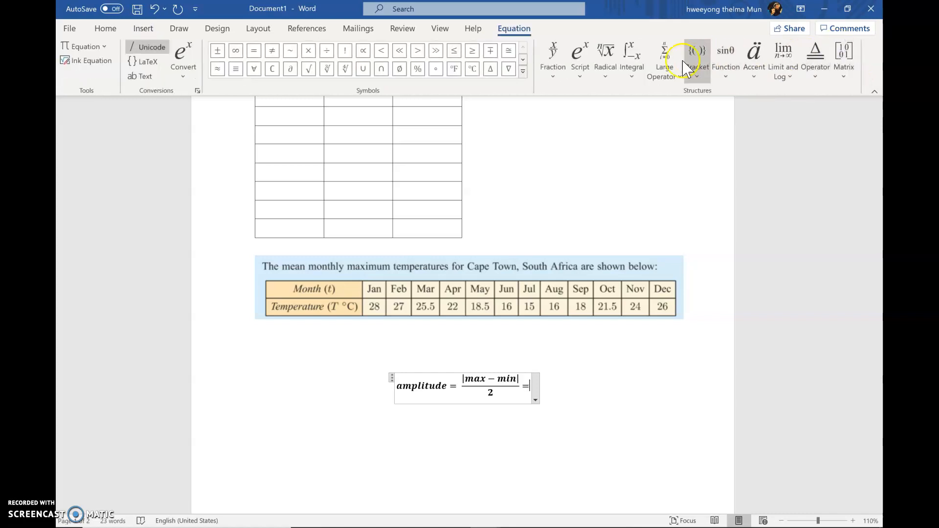
left_click(555, 82)
left_click(562, 142)
left_click(531, 380)
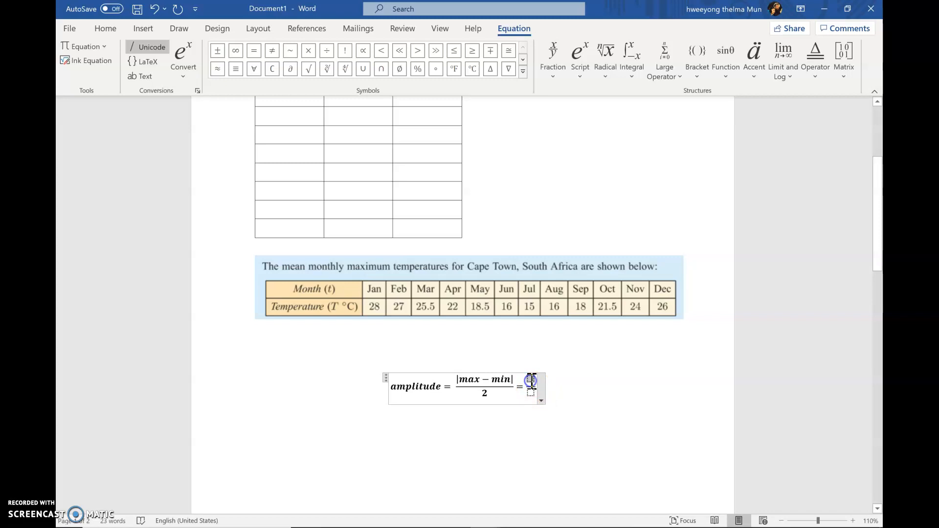
Step: Add absolute-value bars in the second fraction's numerator and fill it with 28 − 15 over a denominator of 2
left_click(709, 66)
left_click(782, 186)
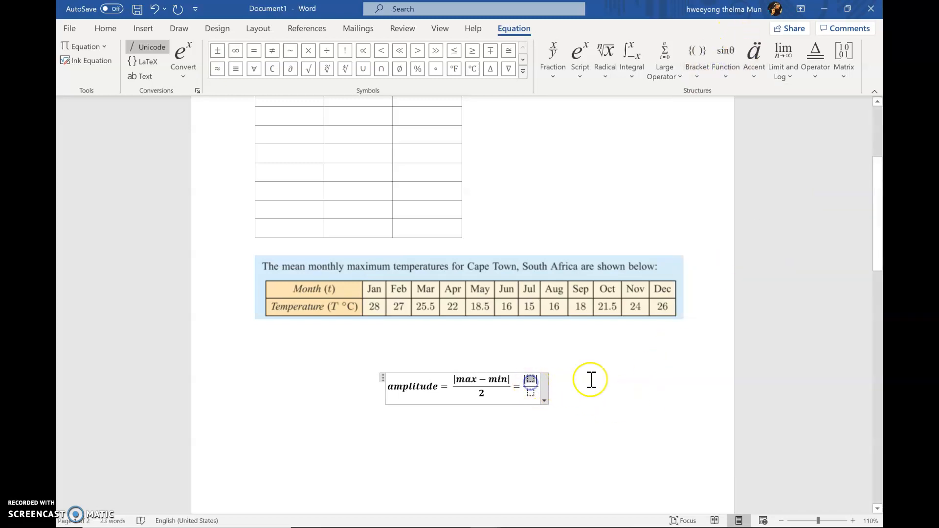
type("28")
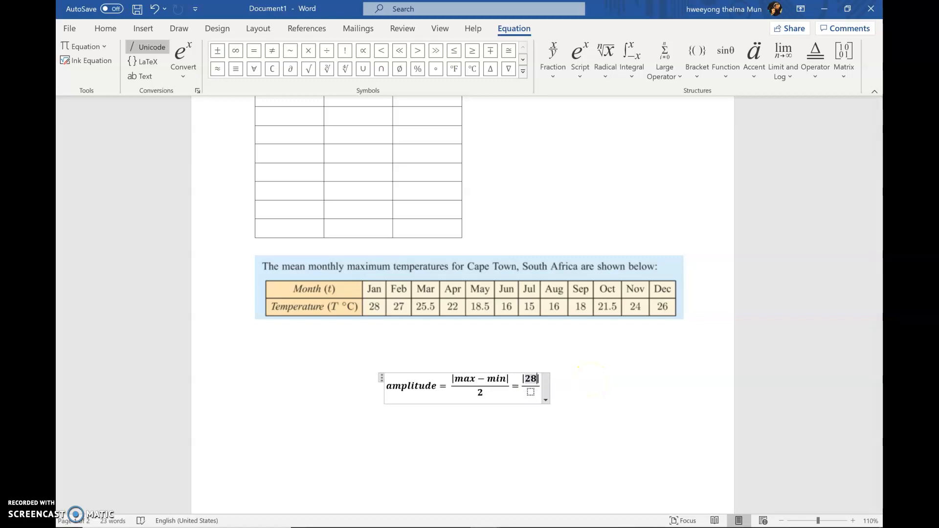
type("-")
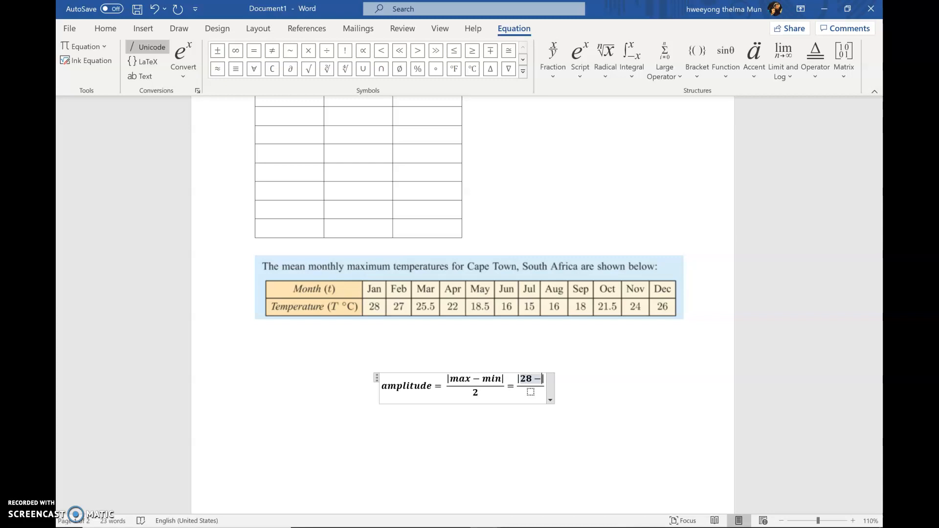
type("15|")
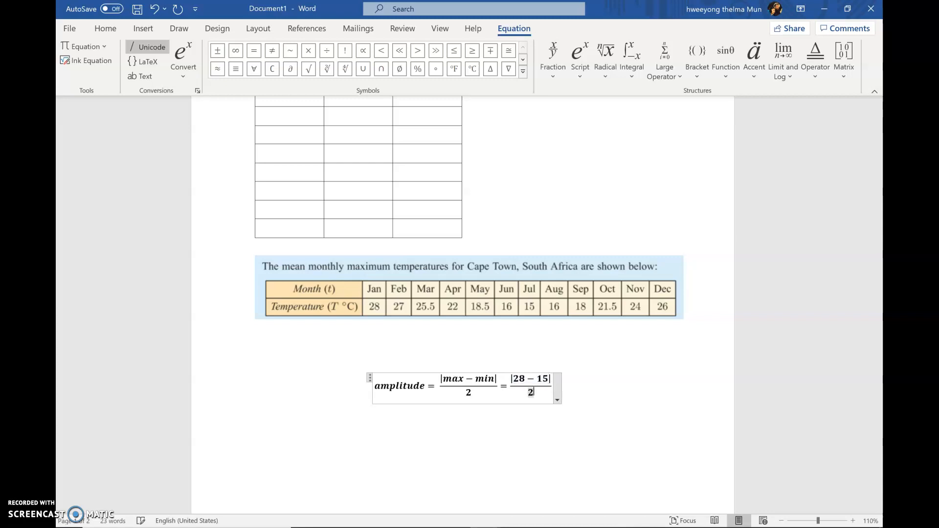
Step: Finish the amplitude equation with "= 6.5" after the second fraction and leave the equation for the line below
key("Right")
type("= ")
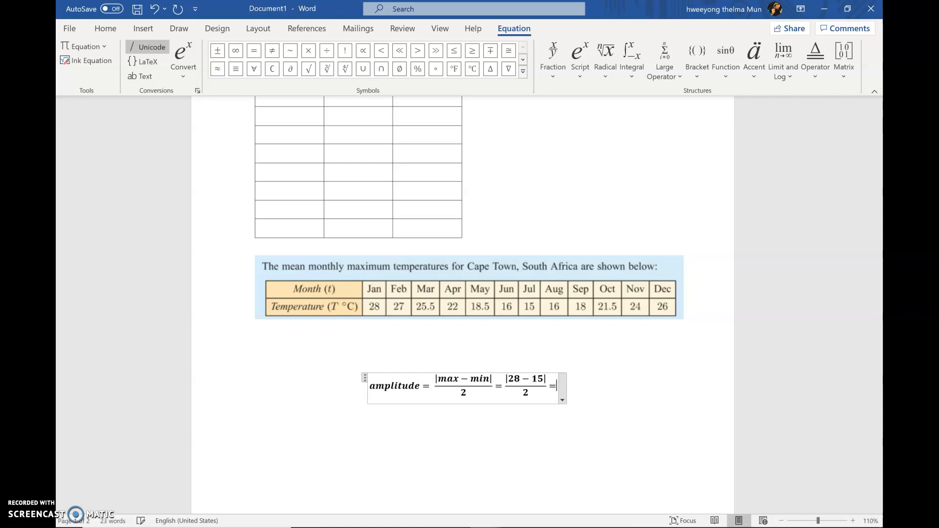
type("6.5")
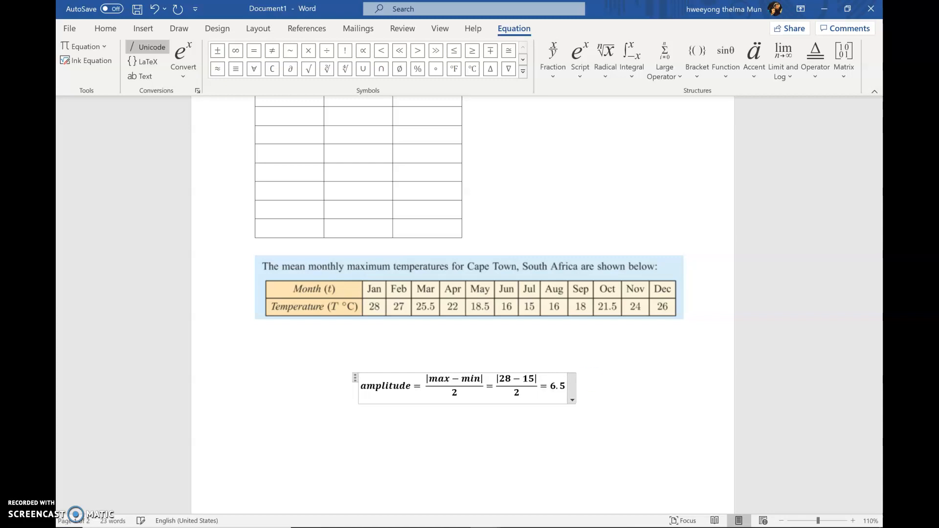
left_click(618, 412)
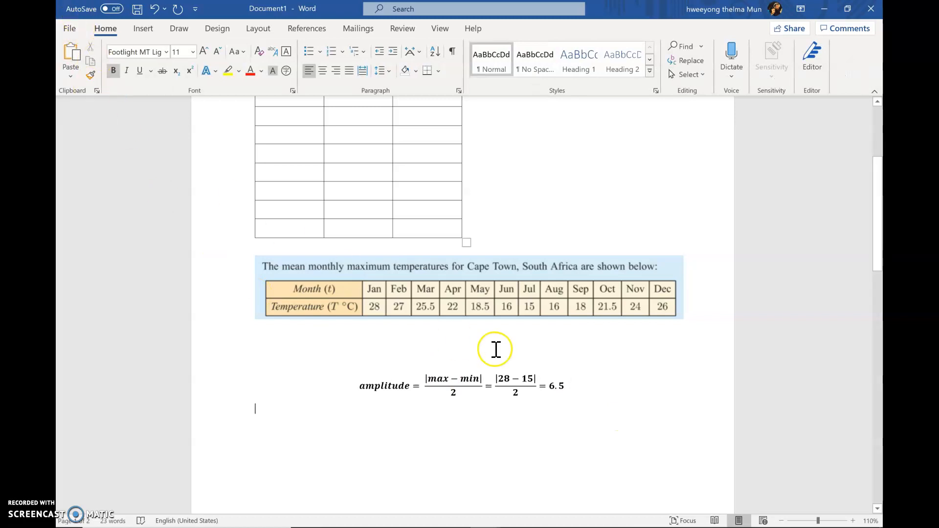
scroll(411, 212, "up", 5)
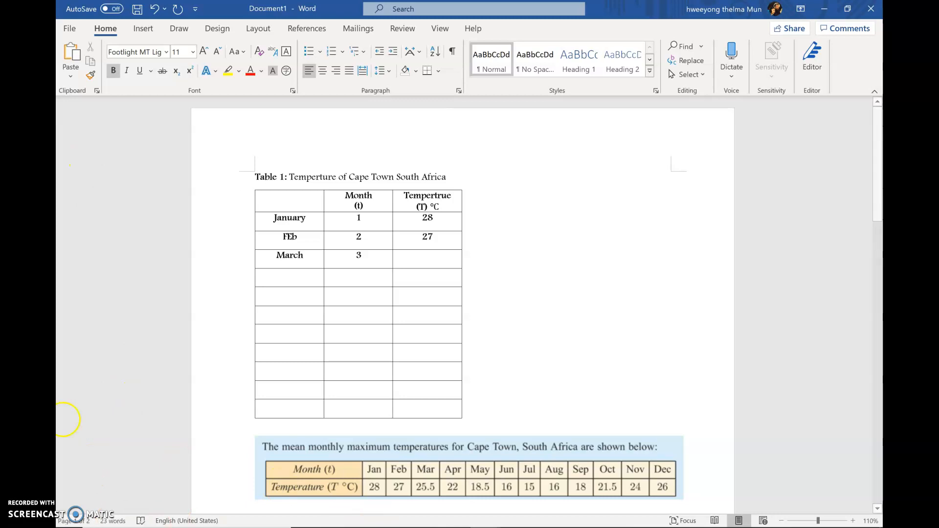
left_click(56, 411)
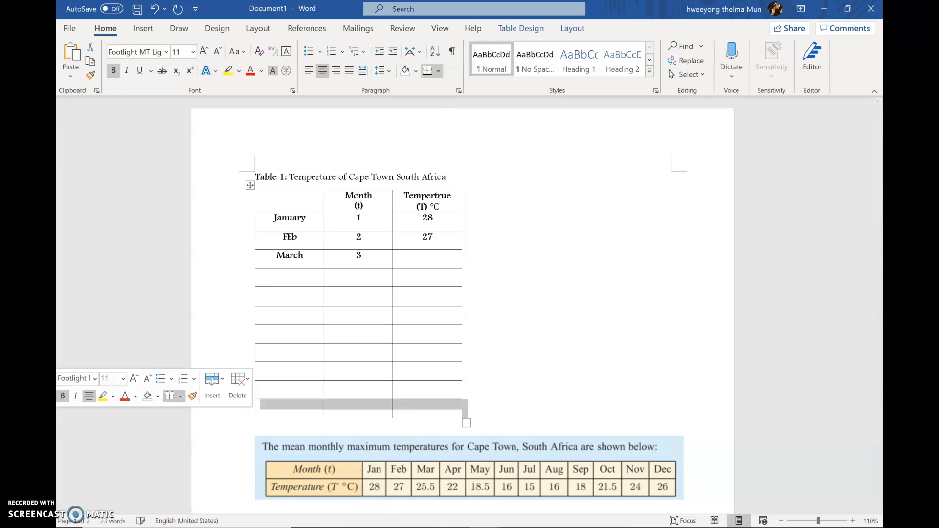